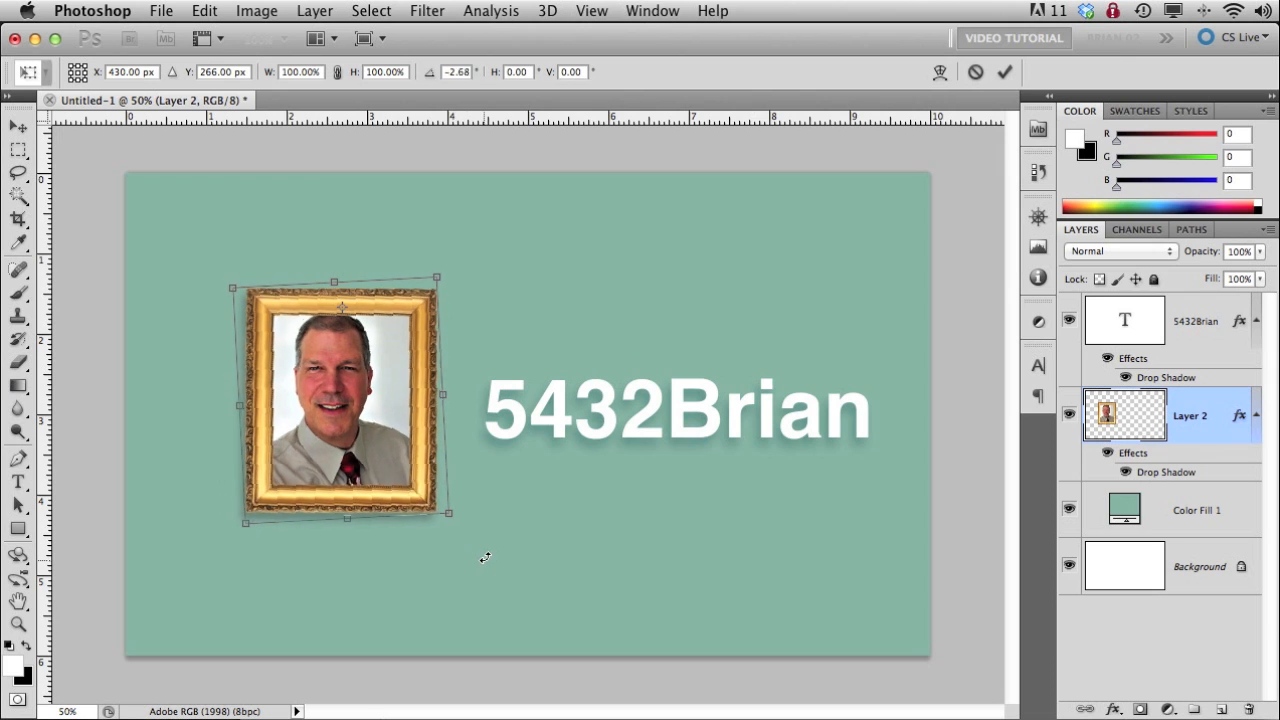
Commit the framed photo's slight rotation and show the '#1 Quick Comp' title card
{"action": "double_click", "coordinate": [418, 481]}
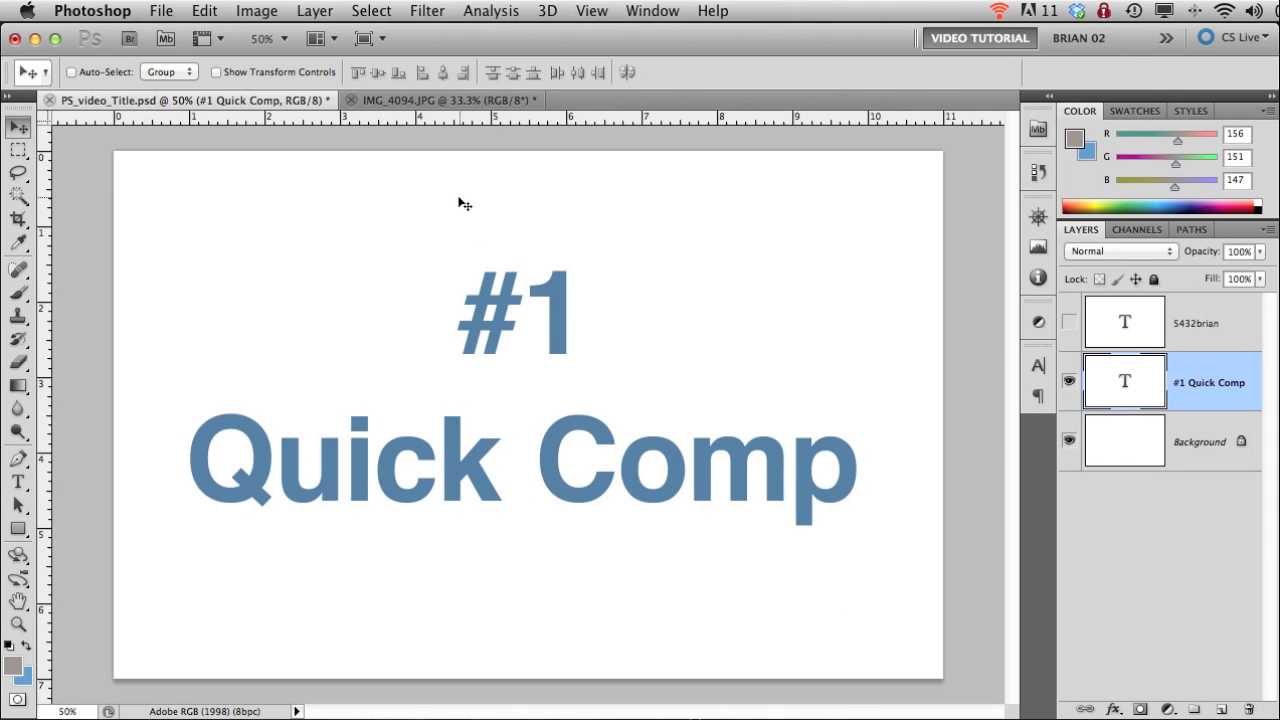
Switch to IMG_4094.JPG, the pencil layout sketch reading 'Relax Recharge Rediscover México'
{"action": "left_click", "coordinate": [455, 100]}
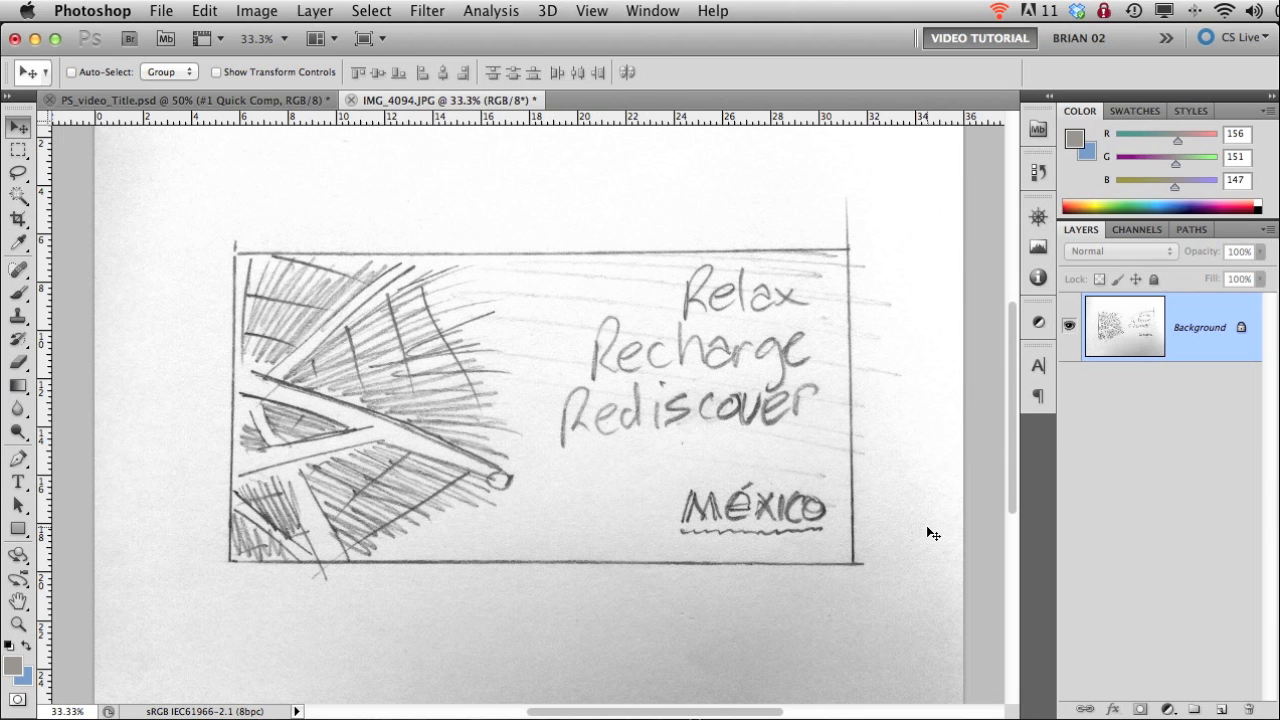
{"action": "left_click", "coordinate": [155, 12]}
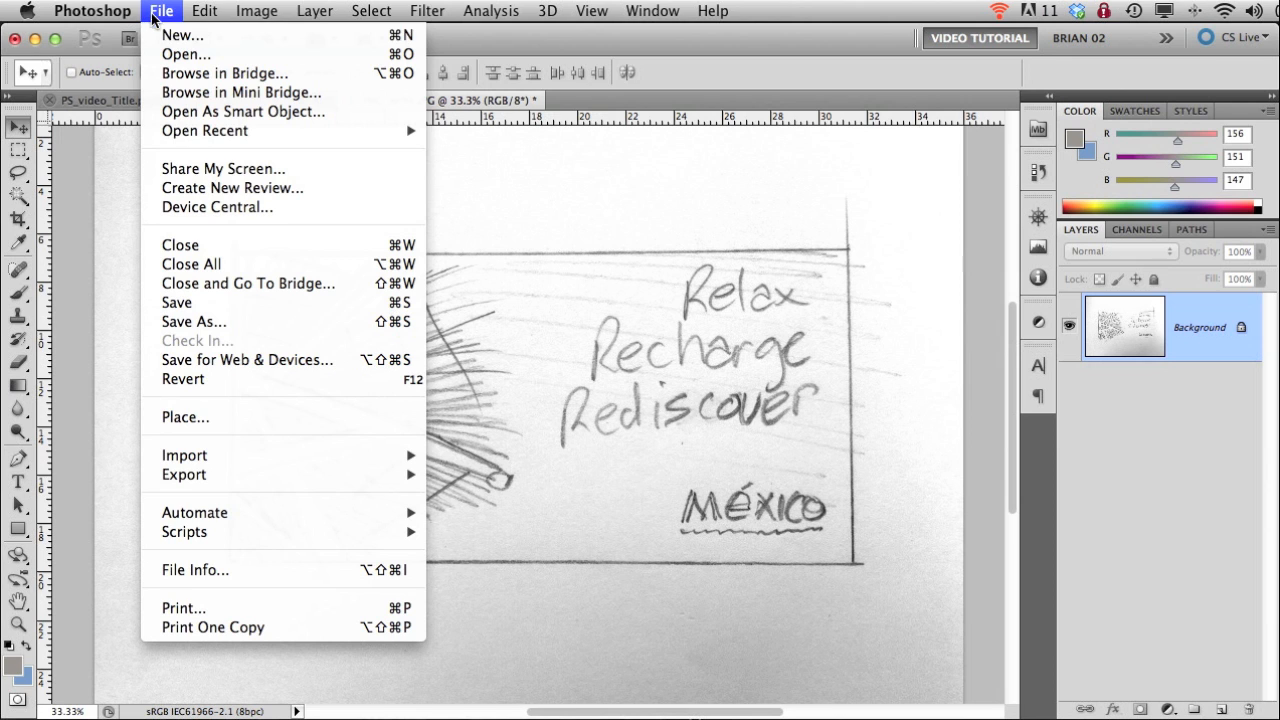
Create a new 25 × 13 inch, 300 ppi document keeping the Adobe RGB (1998) profile
{"action": "left_click", "coordinate": [172, 36]}
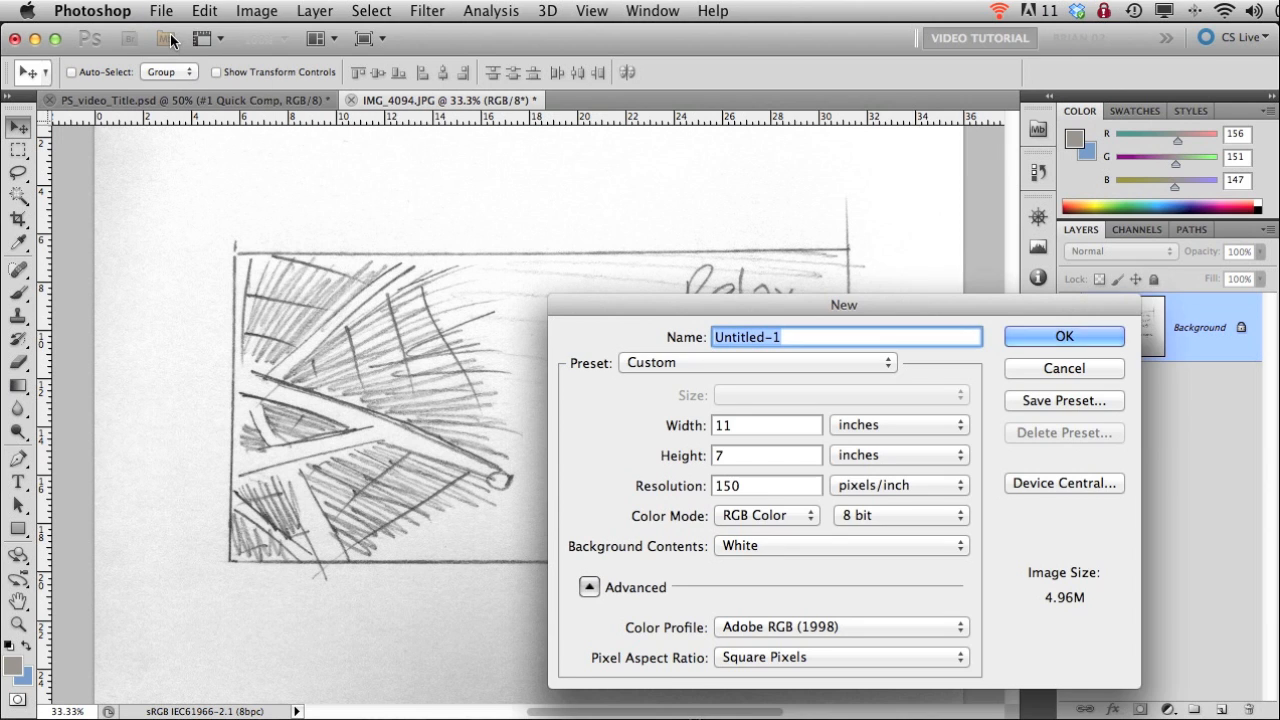
{"action": "left_click_drag", "start_coordinate": [856, 309], "coordinate": [543, 199]}
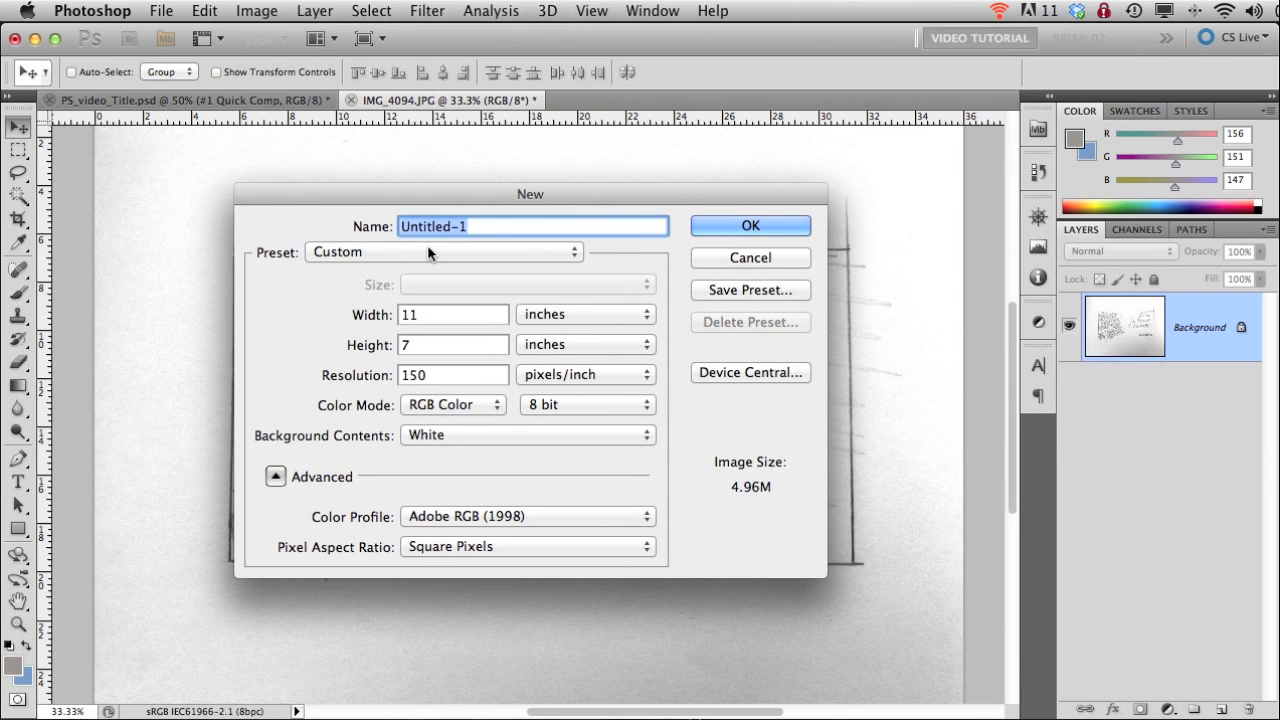
{"action": "key", "text": "Tab"}
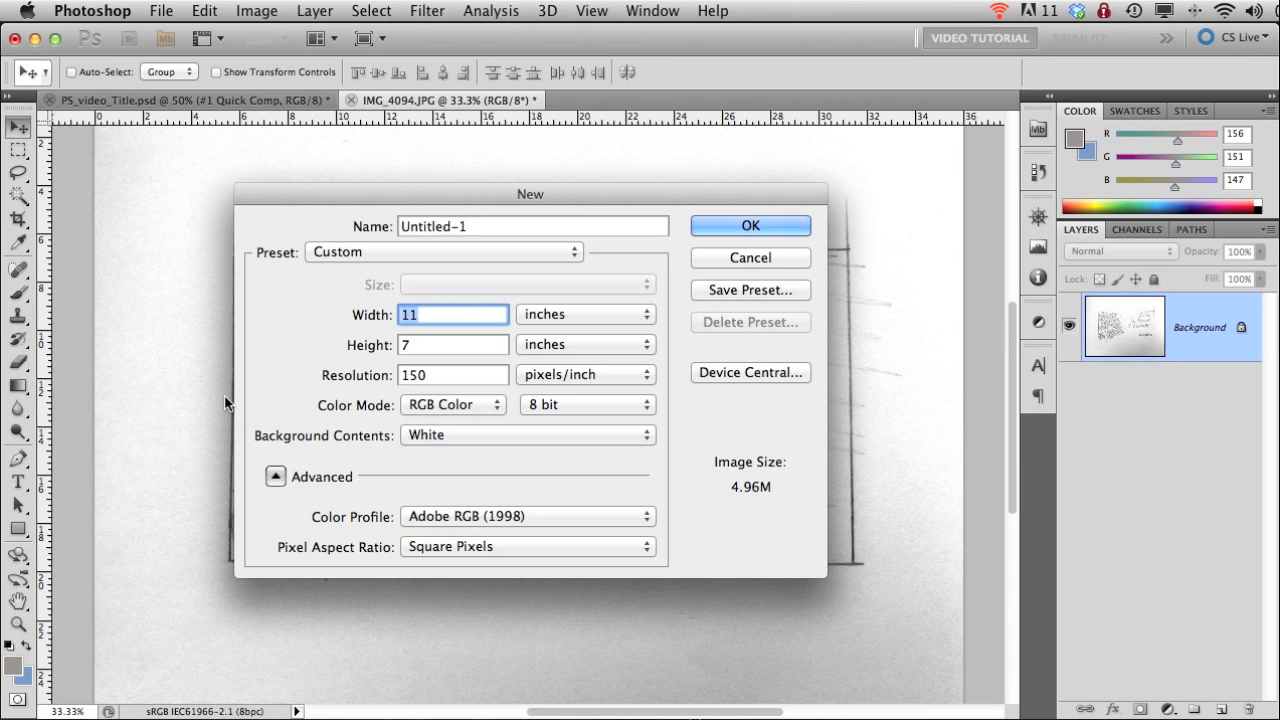
{"action": "type", "text": "25"}
{"action": "key", "text": "Tab"}
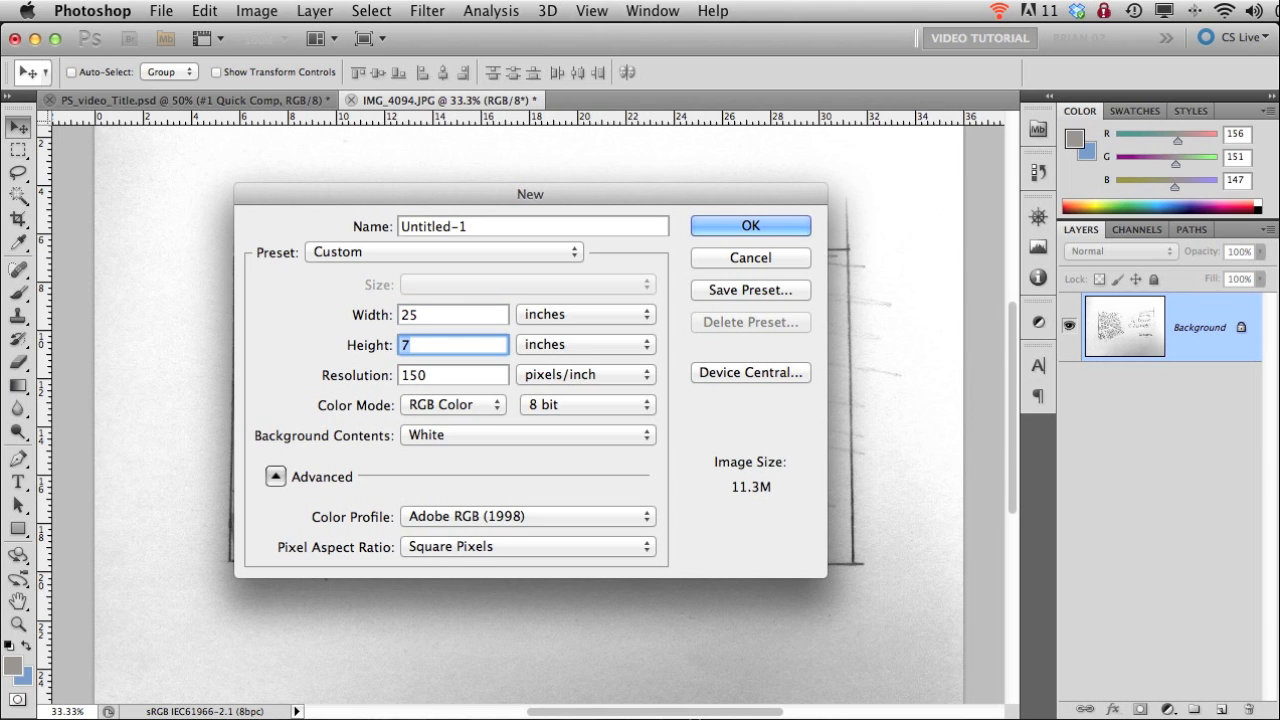
{"action": "type", "text": "13"}
{"action": "key", "text": "Tab"}
{"action": "type", "text": "300"}
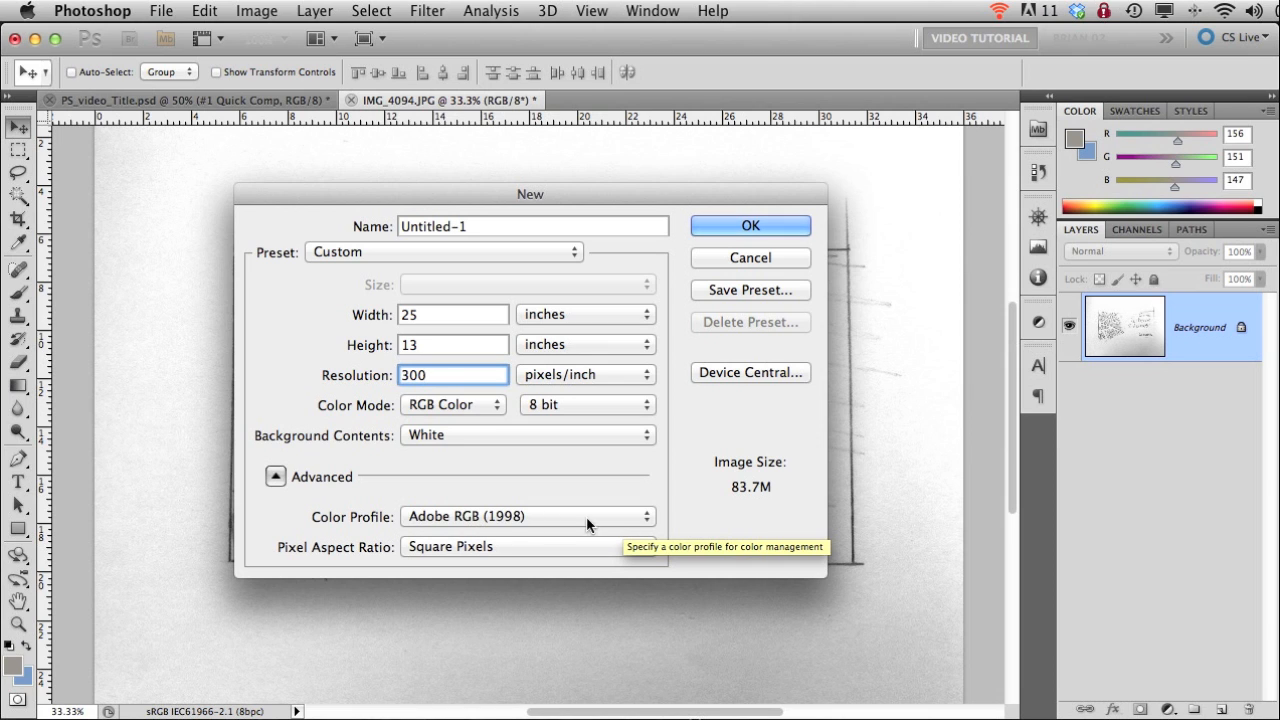
{"action": "left_click", "coordinate": [652, 517]}
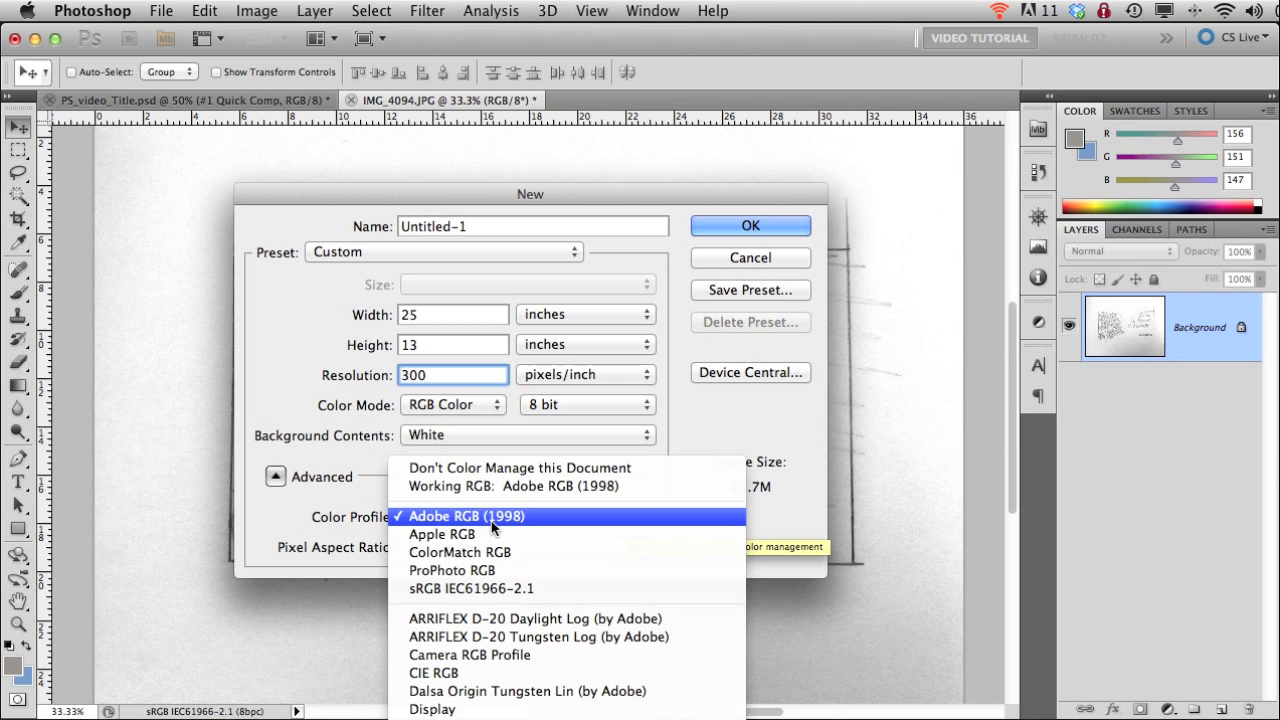
{"action": "left_click", "coordinate": [697, 433]}
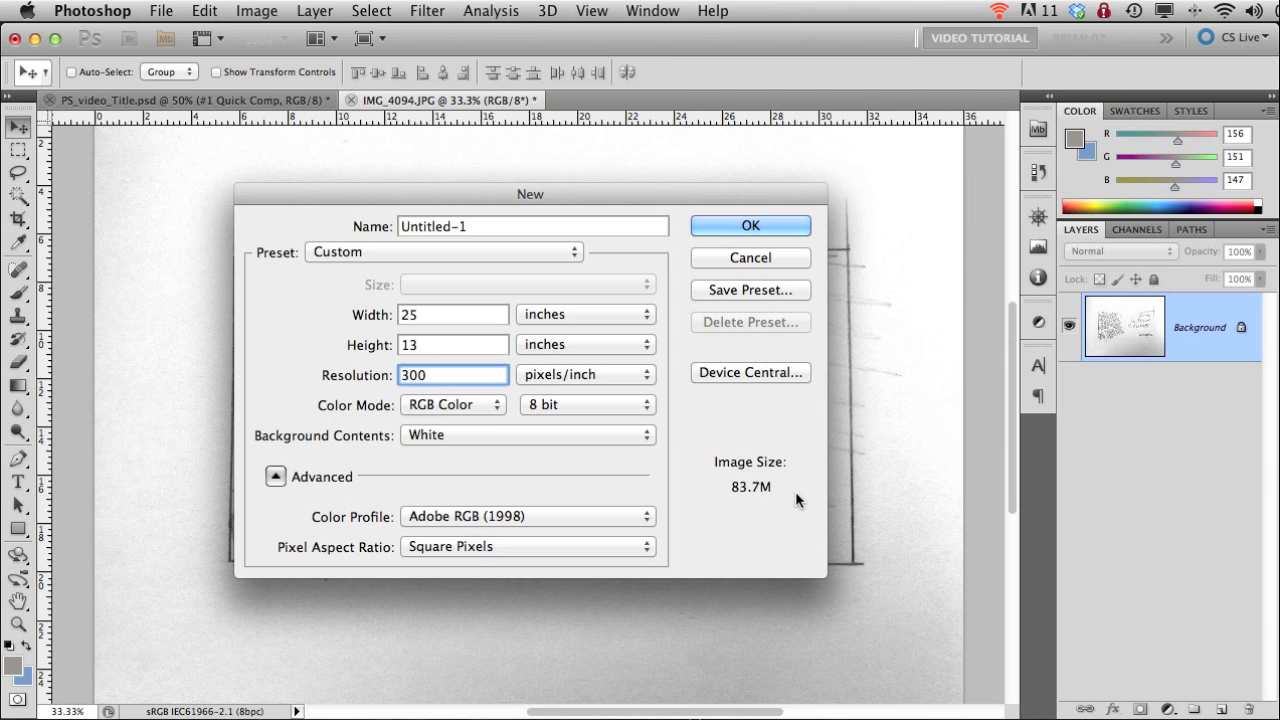
{"action": "left_click", "coordinate": [776, 225]}
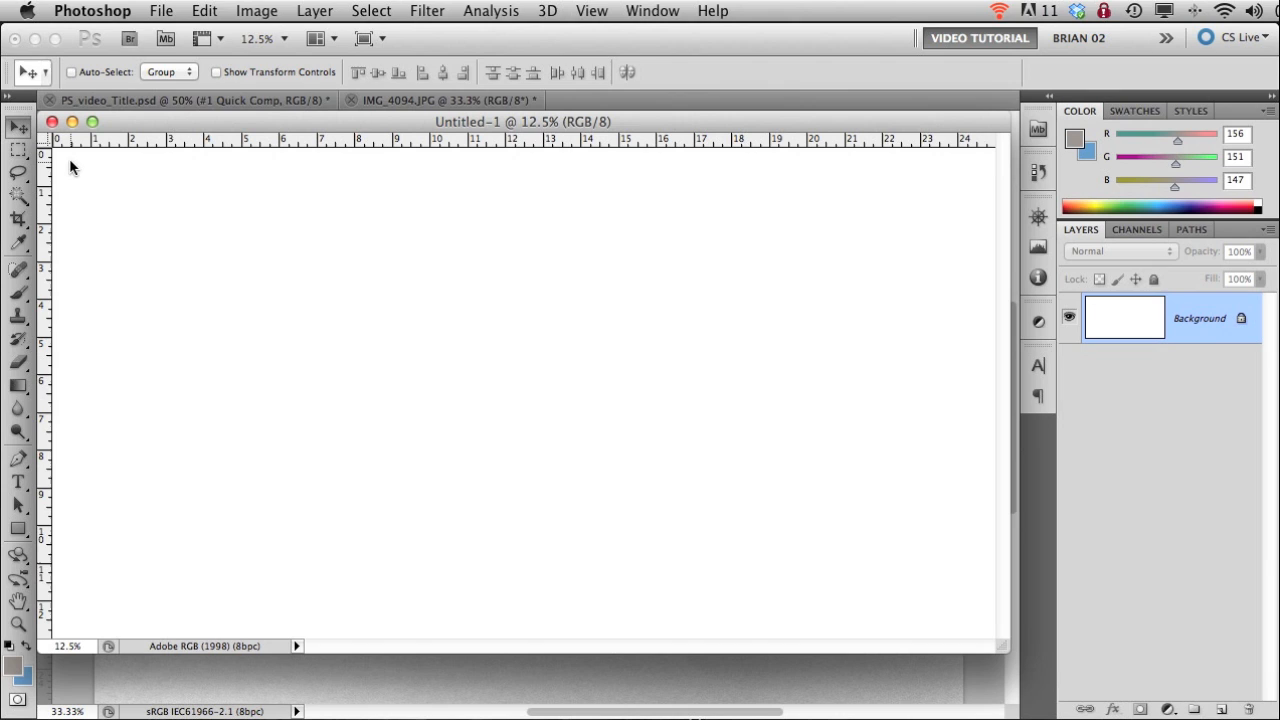
Zoom to 50% on the top-left corner and add guides 0.5 in from the left and top edges
{"action": "key", "text": "super+space"}
{"action": "key", "text": "super+space"}
{"action": "left_click", "coordinate": [71, 162]}
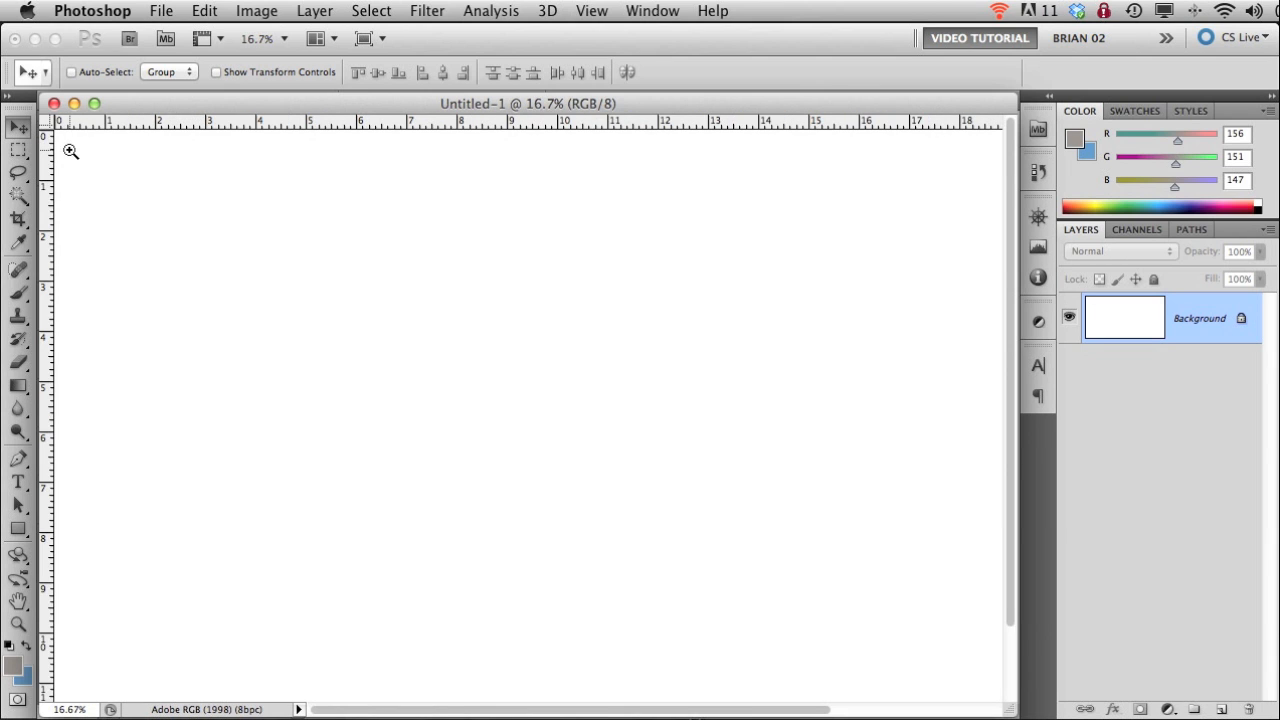
{"action": "left_click", "coordinate": [71, 151]}
{"action": "left_click", "coordinate": [71, 151]}
{"action": "left_click", "coordinate": [71, 151]}
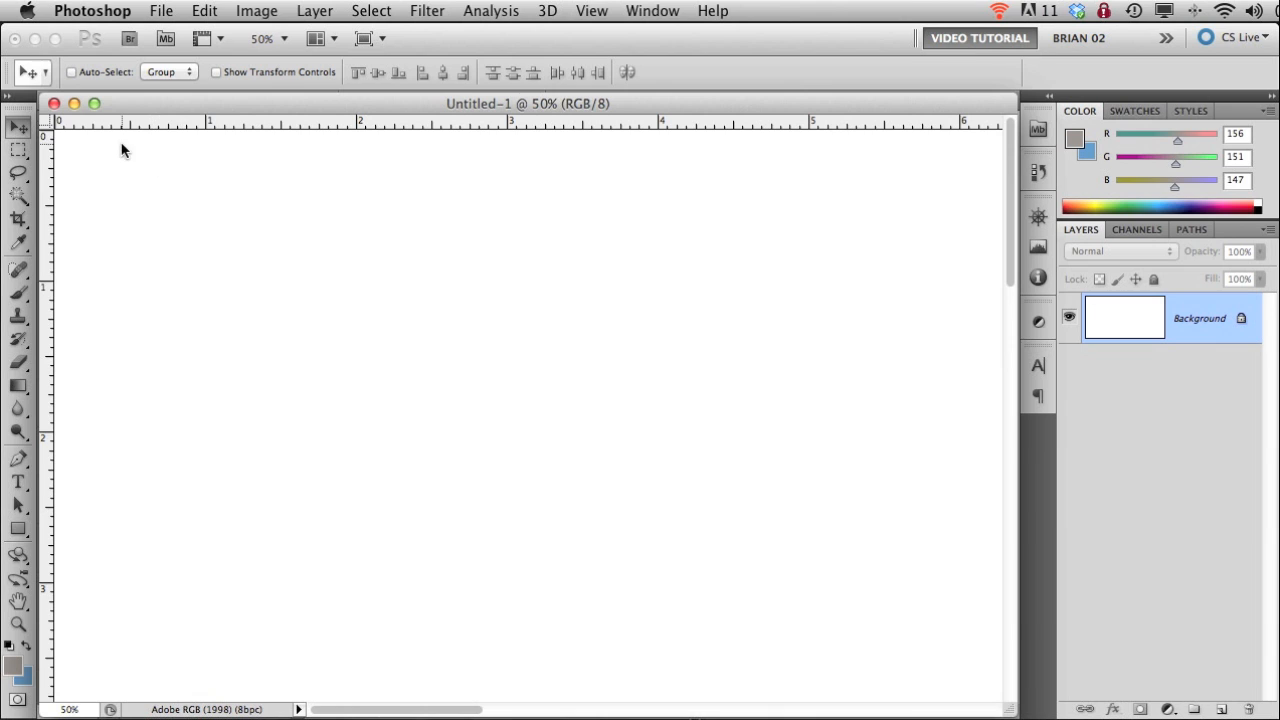
{"action": "left_click_drag", "start_coordinate": [47, 227], "coordinate": [130, 210]}
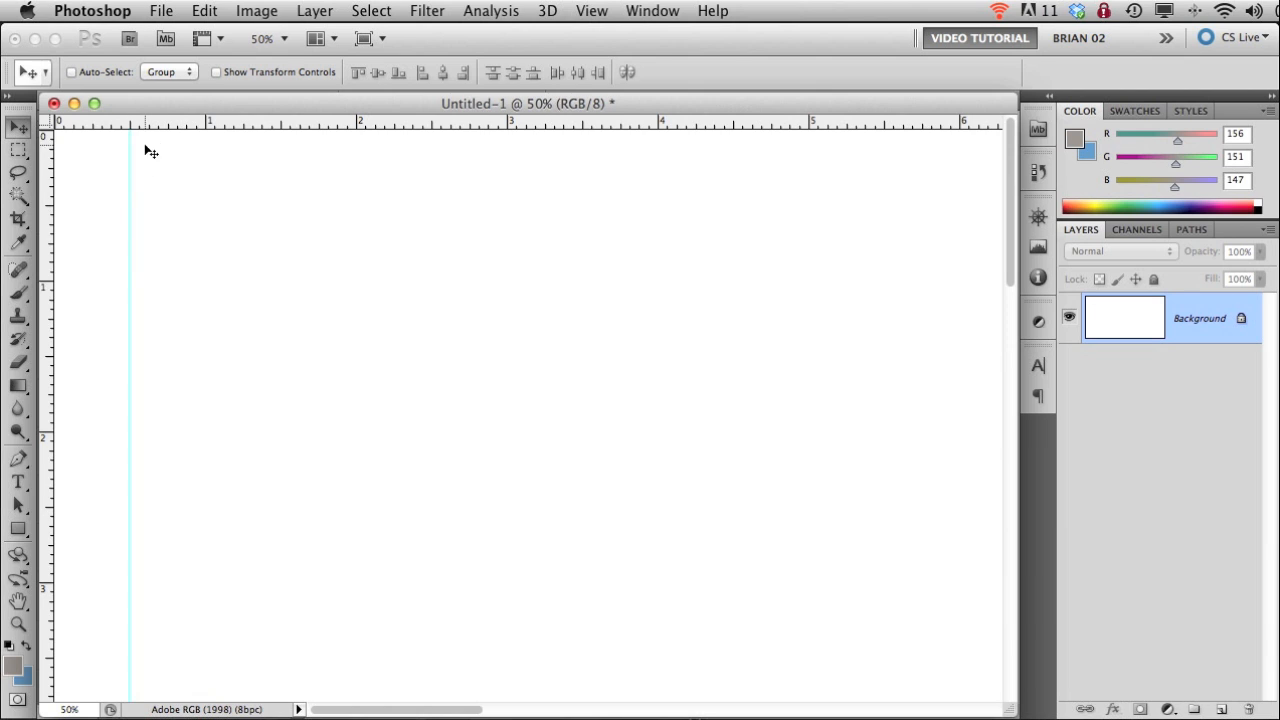
{"action": "left_click_drag", "start_coordinate": [148, 126], "coordinate": [146, 206]}
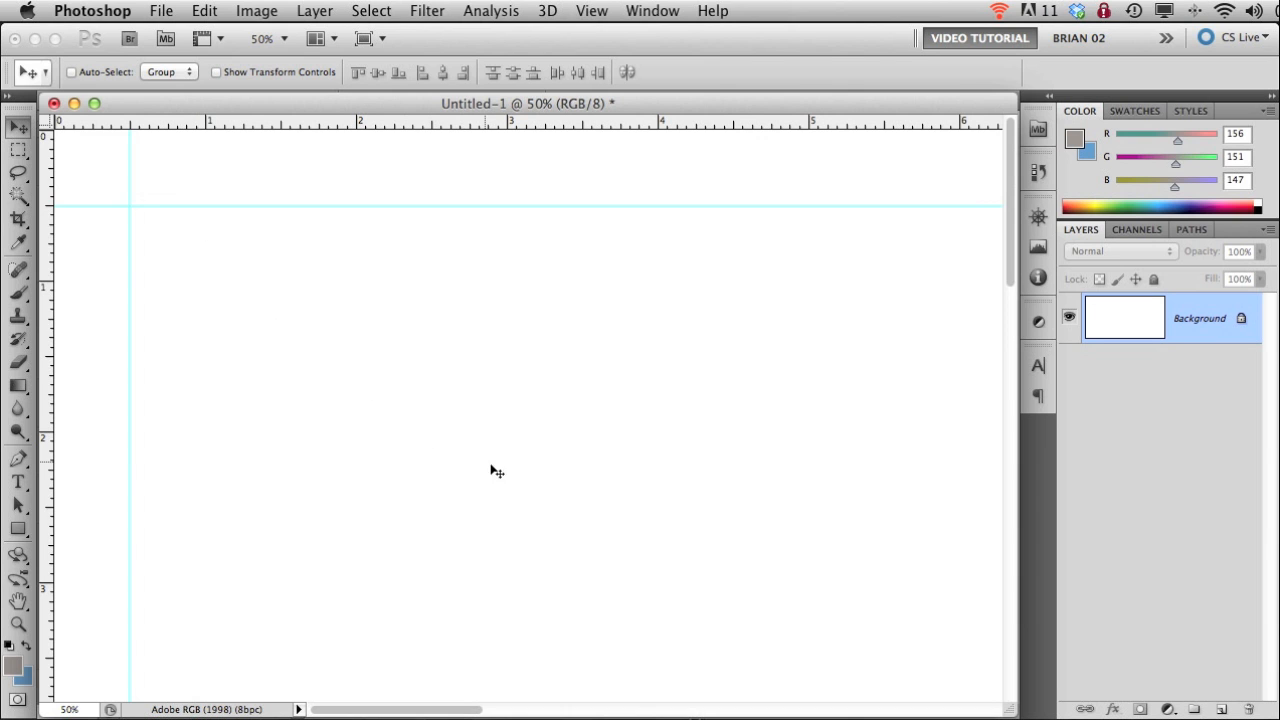
Add a vertical guide at 24.5 in and a horizontal guide at 12.5 in near the far edges
{"action": "left_click_drag", "start_coordinate": [797, 594], "coordinate": [369, 351]}
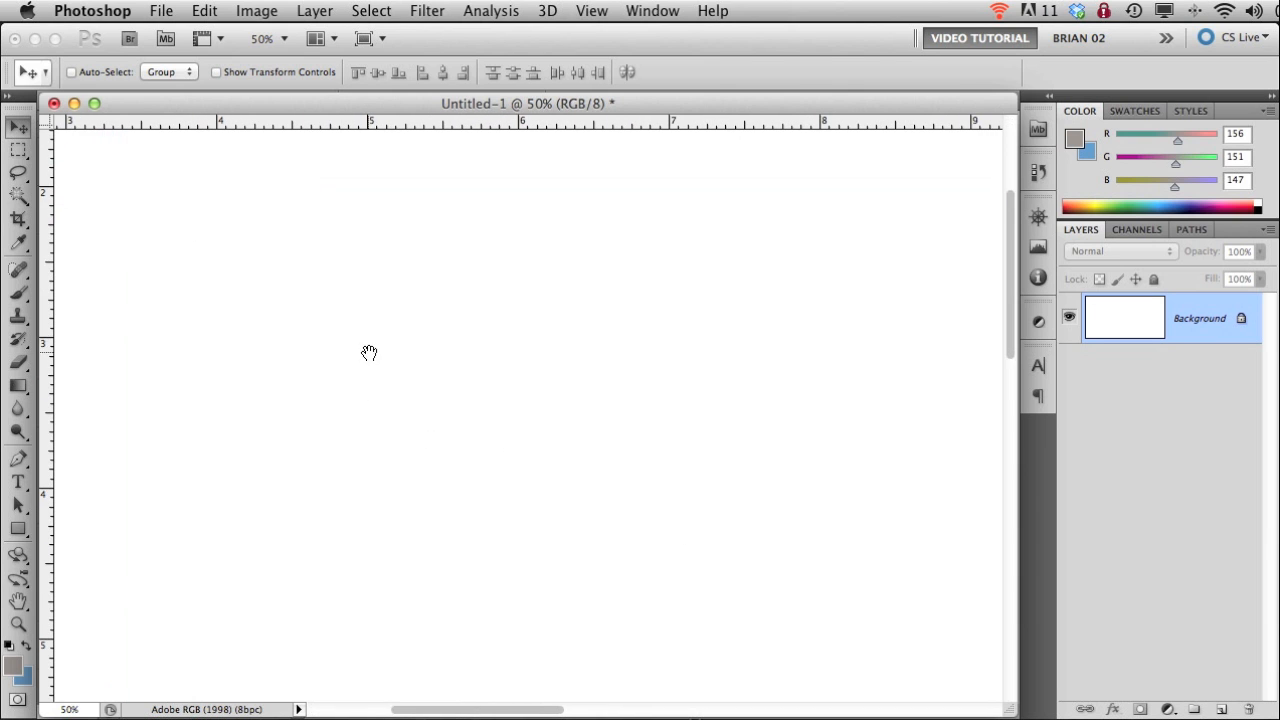
{"action": "left_click_drag", "start_coordinate": [826, 563], "coordinate": [377, 369]}
{"action": "left_click_drag", "start_coordinate": [871, 623], "coordinate": [374, 406]}
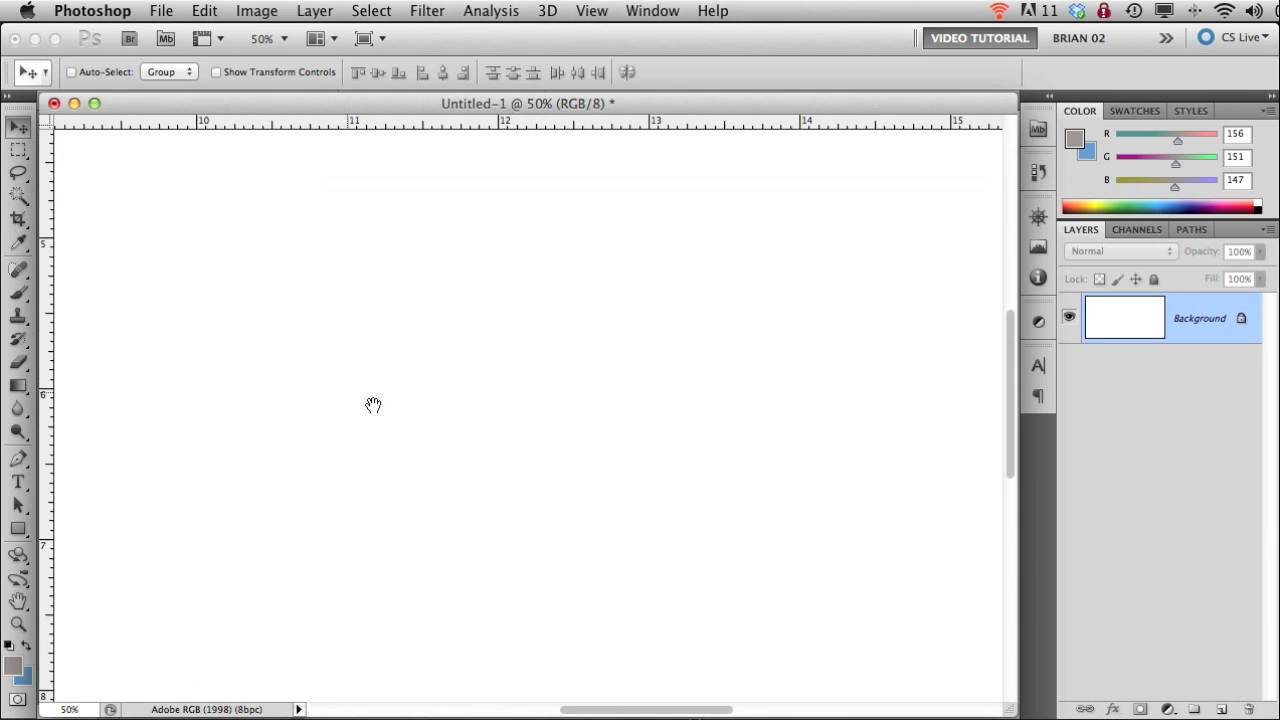
{"action": "left_click_drag", "start_coordinate": [900, 617], "coordinate": [346, 394]}
{"action": "mouse_move", "coordinate": [888, 628]}
{"action": "left_mouse_down"}
{"action": "mouse_move", "coordinate": [540, 477]}
{"action": "mouse_move", "coordinate": [479, 471]}
{"action": "mouse_move", "coordinate": [385, 536]}
{"action": "left_mouse_up"}
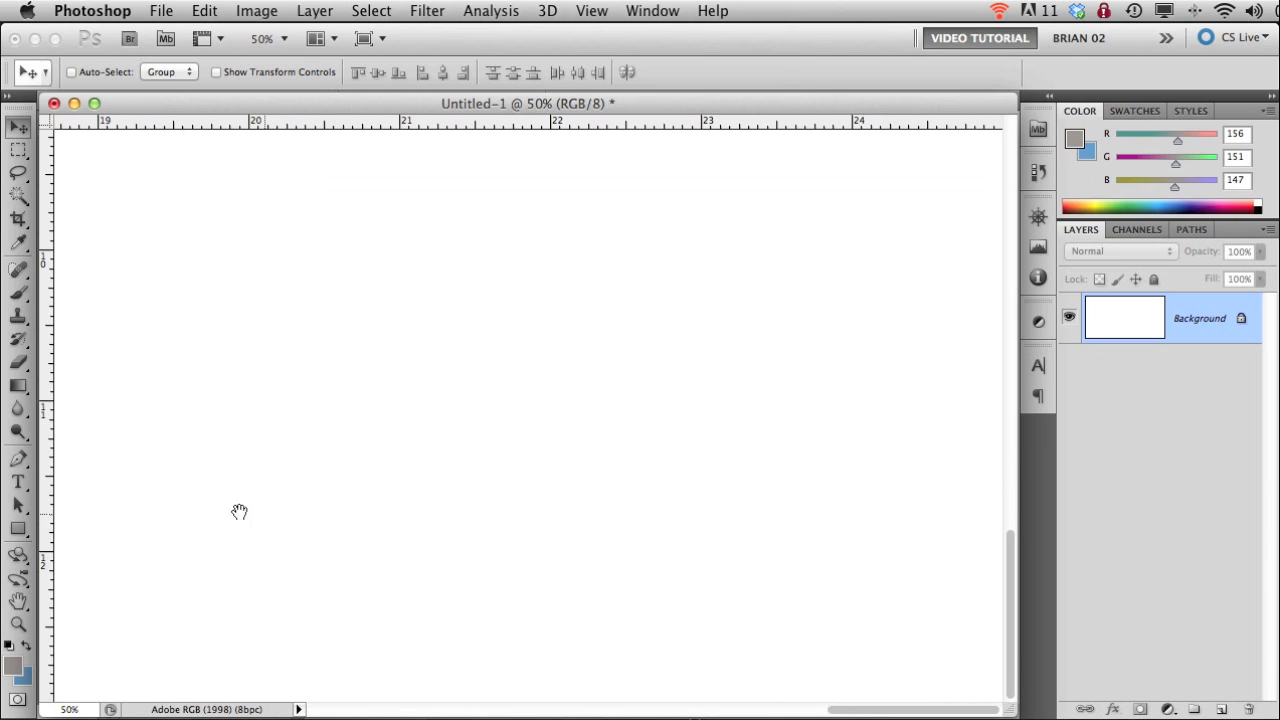
{"action": "left_click_drag", "start_coordinate": [49, 545], "coordinate": [927, 442]}
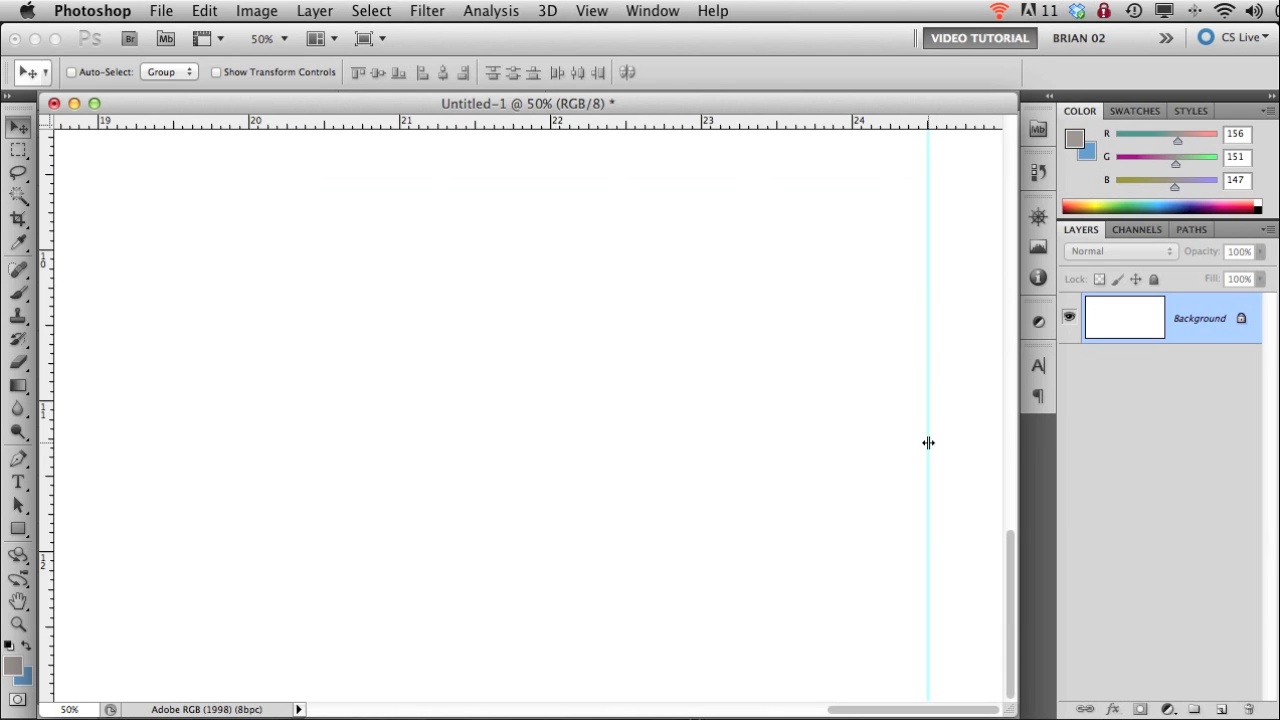
{"action": "left_click_drag", "start_coordinate": [870, 130], "coordinate": [783, 626]}
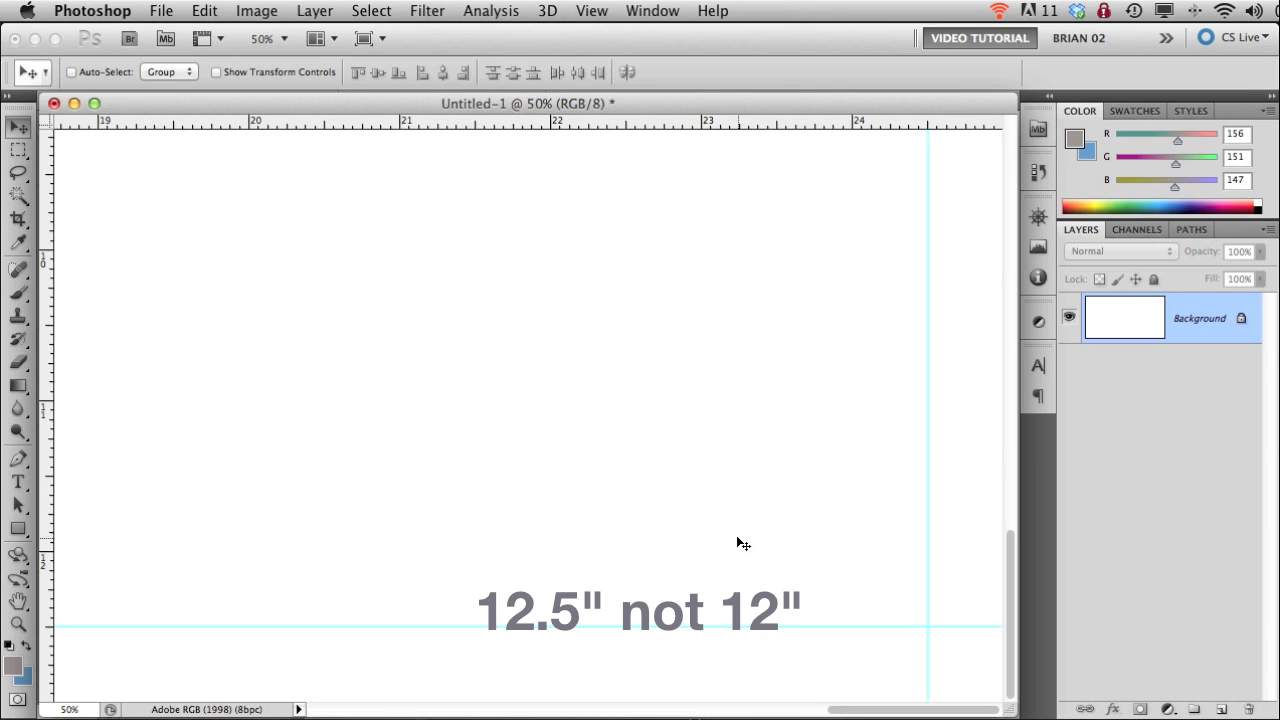
Fit the canvas on screen and dock Untitled-1 as a tab beside the other documents
{"action": "key", "text": "super+0"}
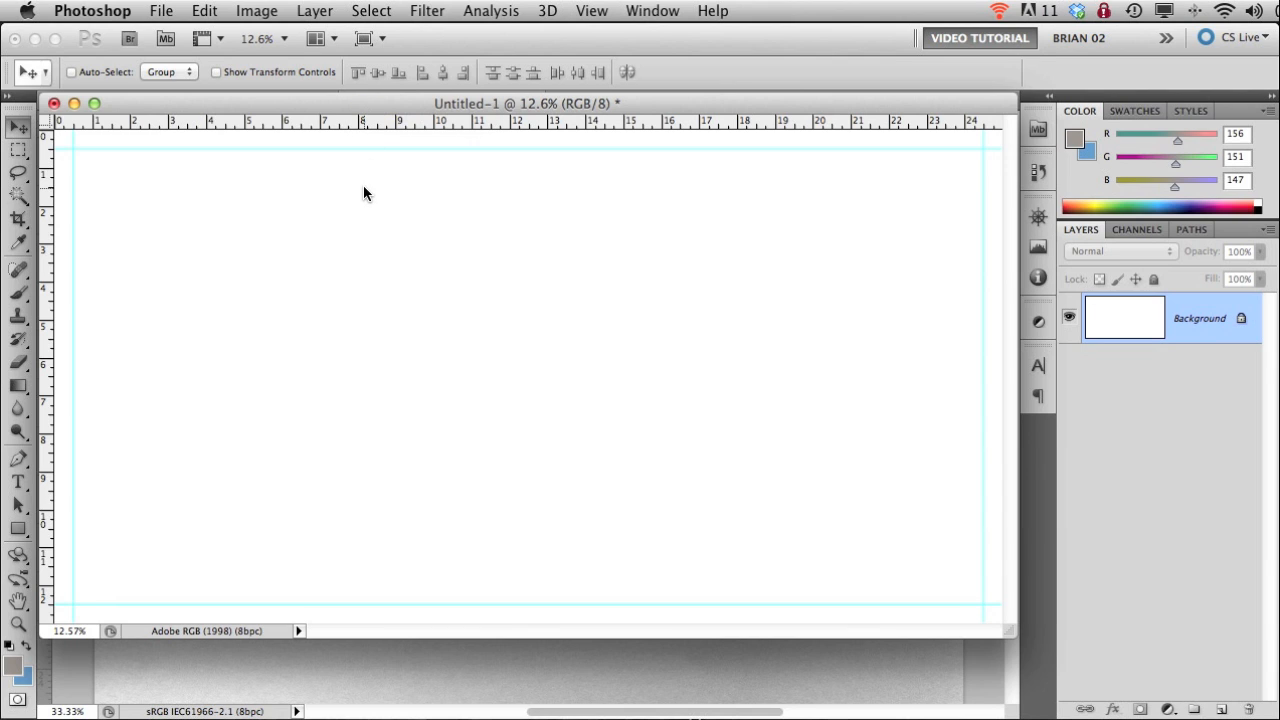
{"action": "mouse_move", "coordinate": [370, 103]}
{"action": "left_mouse_down"}
{"action": "mouse_move", "coordinate": [371, 181]}
{"action": "mouse_move", "coordinate": [541, 137]}
{"action": "mouse_move", "coordinate": [576, 103]}
{"action": "left_mouse_up"}
{"action": "left_click", "coordinate": [501, 101]}
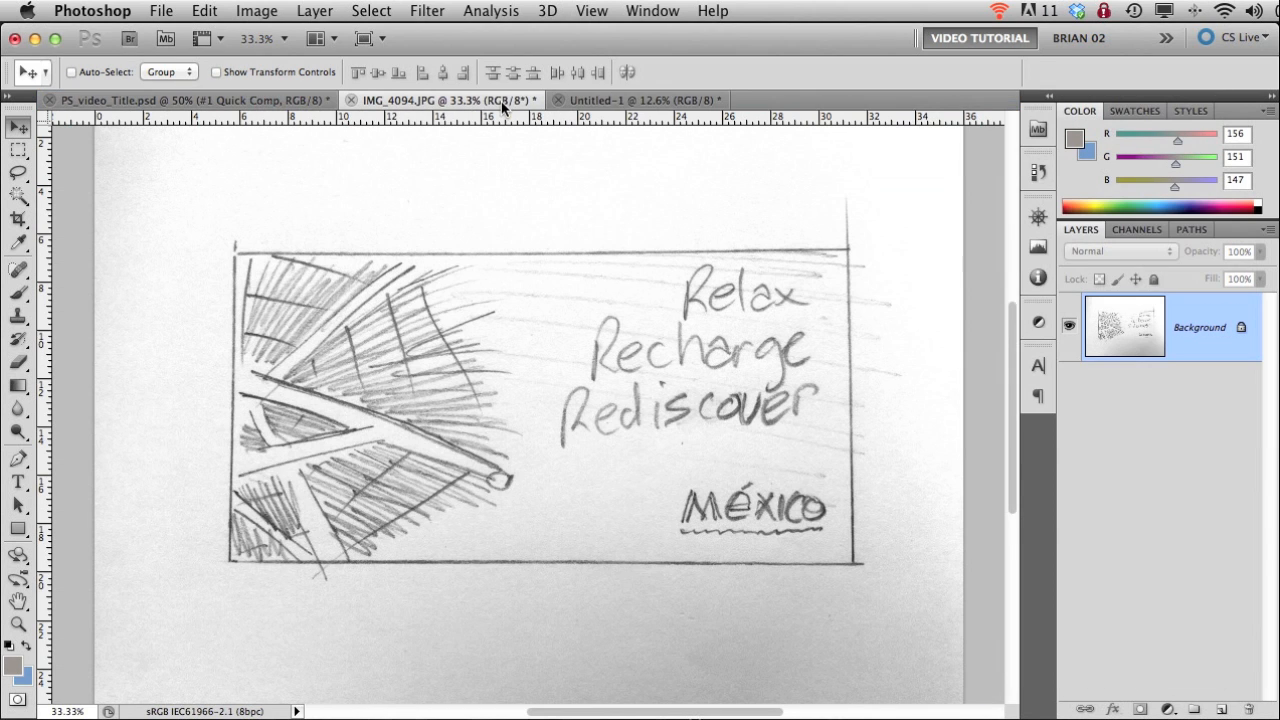
{"action": "left_click", "coordinate": [587, 100]}
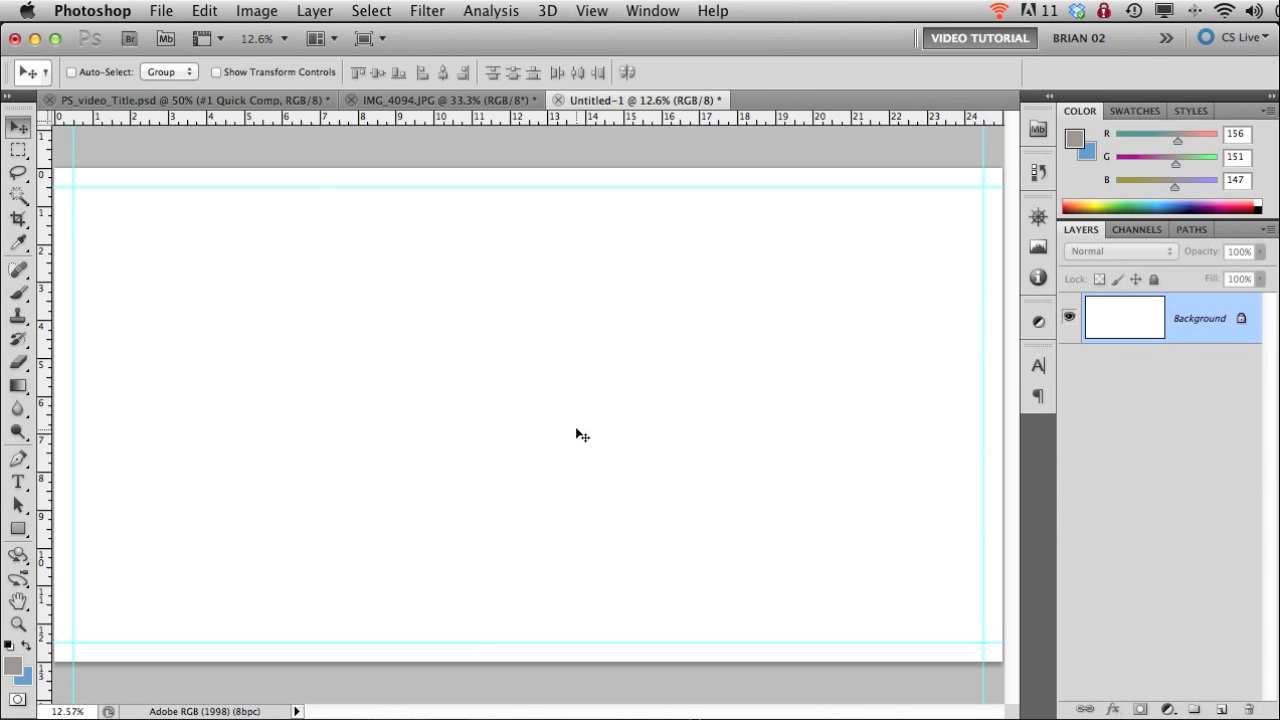
Save the canvas as 'P1compA' plus the author's name, replacing the old file, then hide Photoshop
{"action": "left_click", "coordinate": [159, 12]}
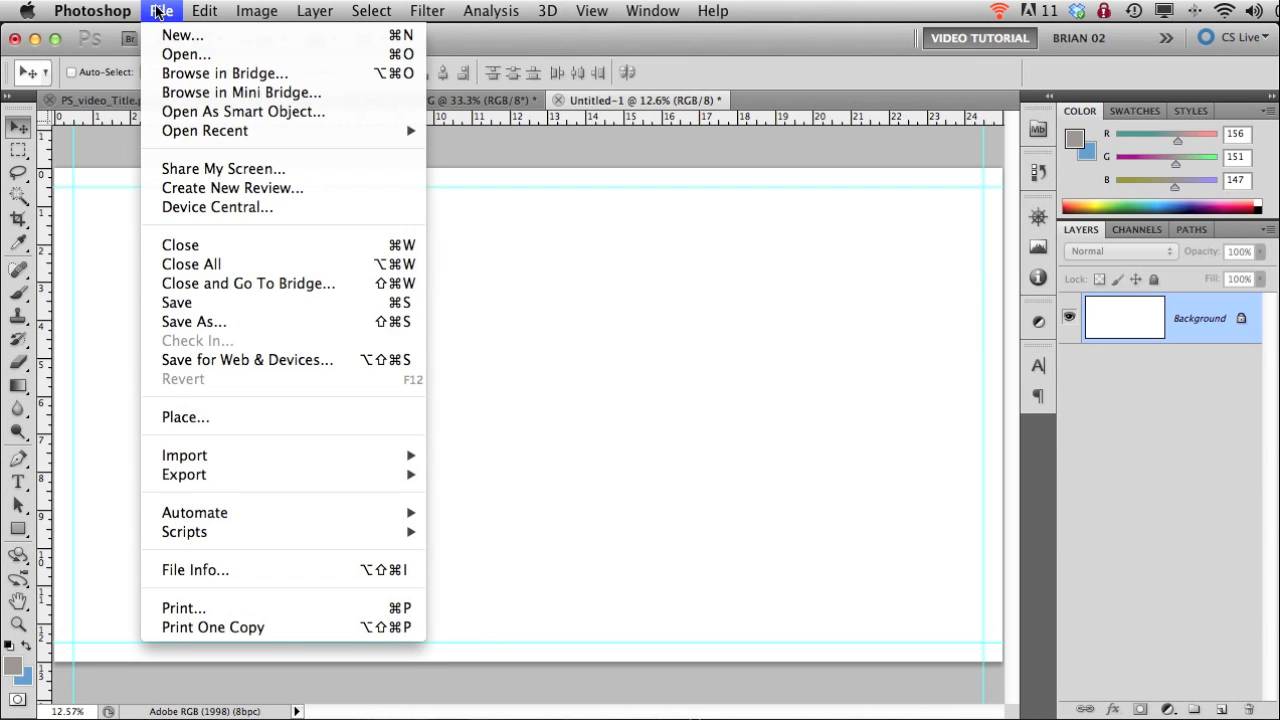
{"action": "left_click", "coordinate": [176, 302]}
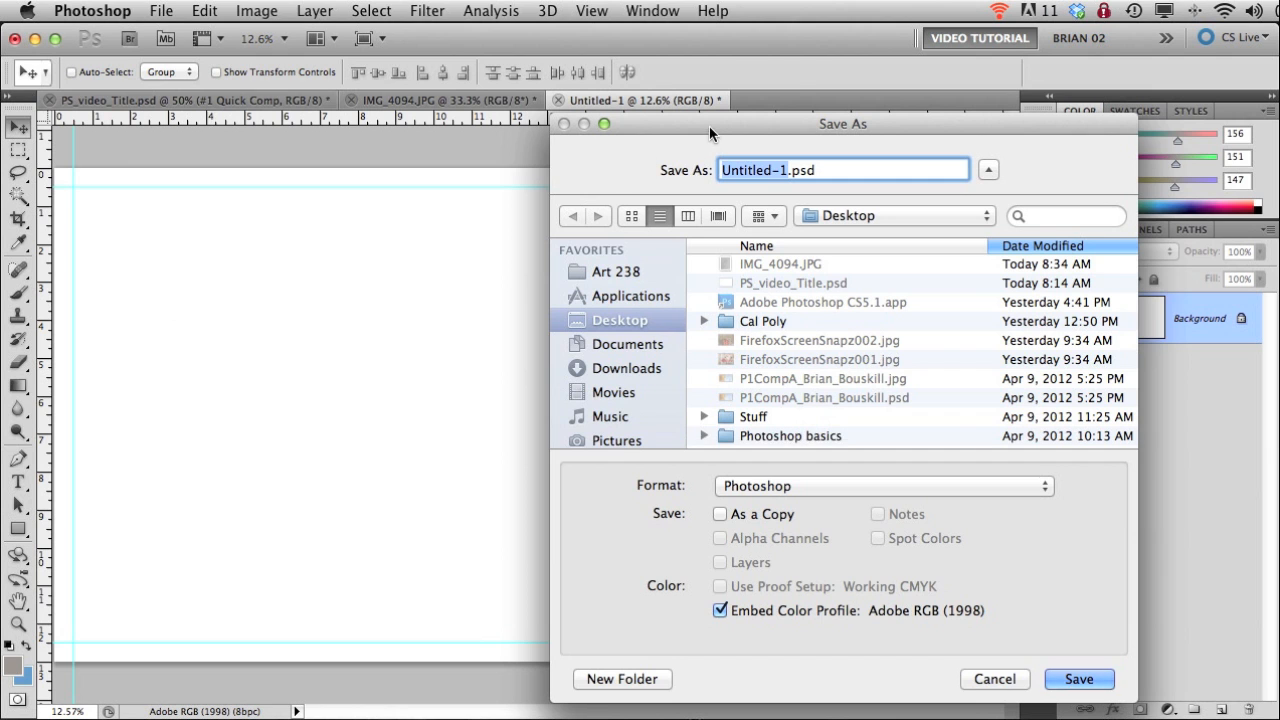
{"action": "left_click_drag", "start_coordinate": [697, 126], "coordinate": [493, 149]}
{"action": "type", "text": "P1"}
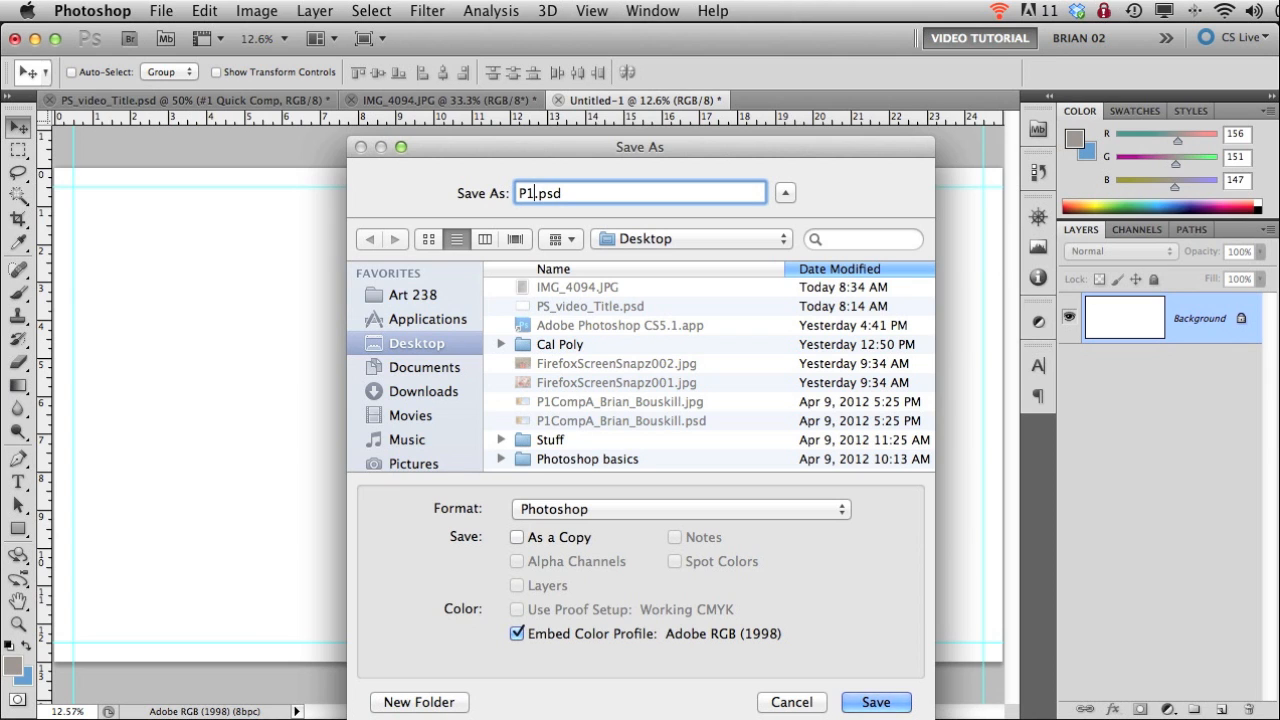
{"action": "type", "text": "compA"}
{"action": "type", "text": "_Brian"}
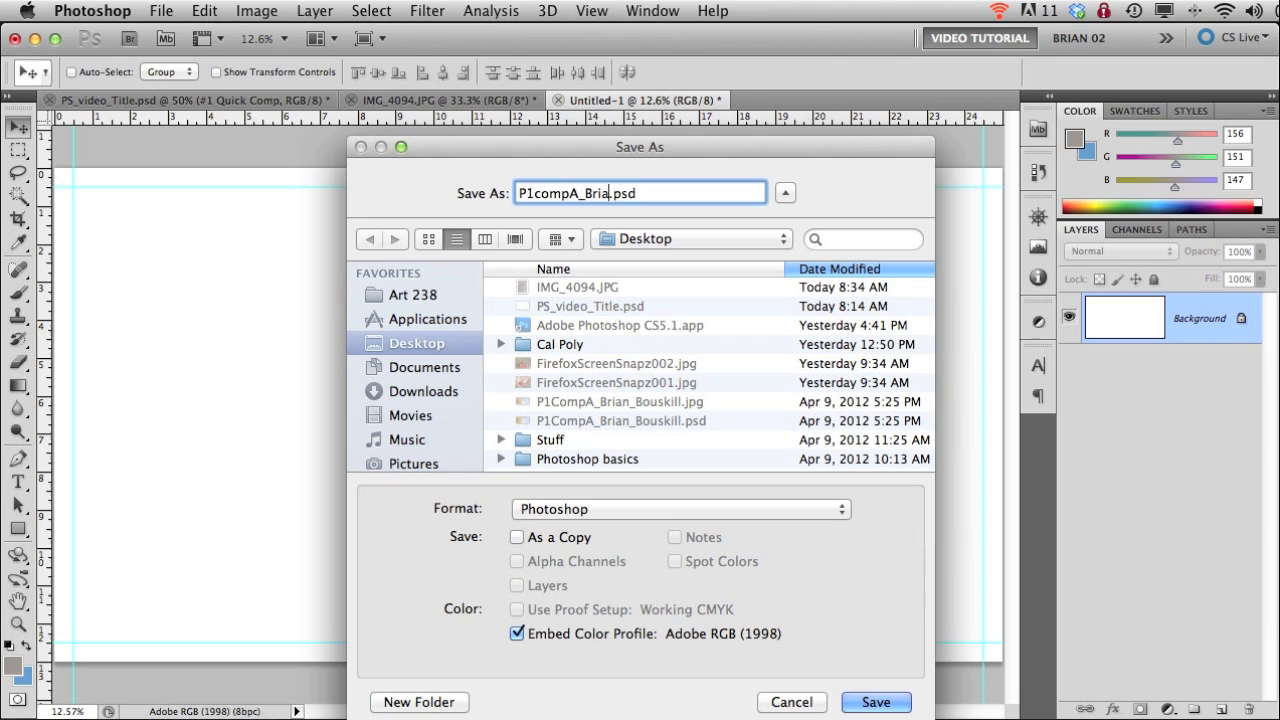
{"action": "type", "text": "_Bouskill"}
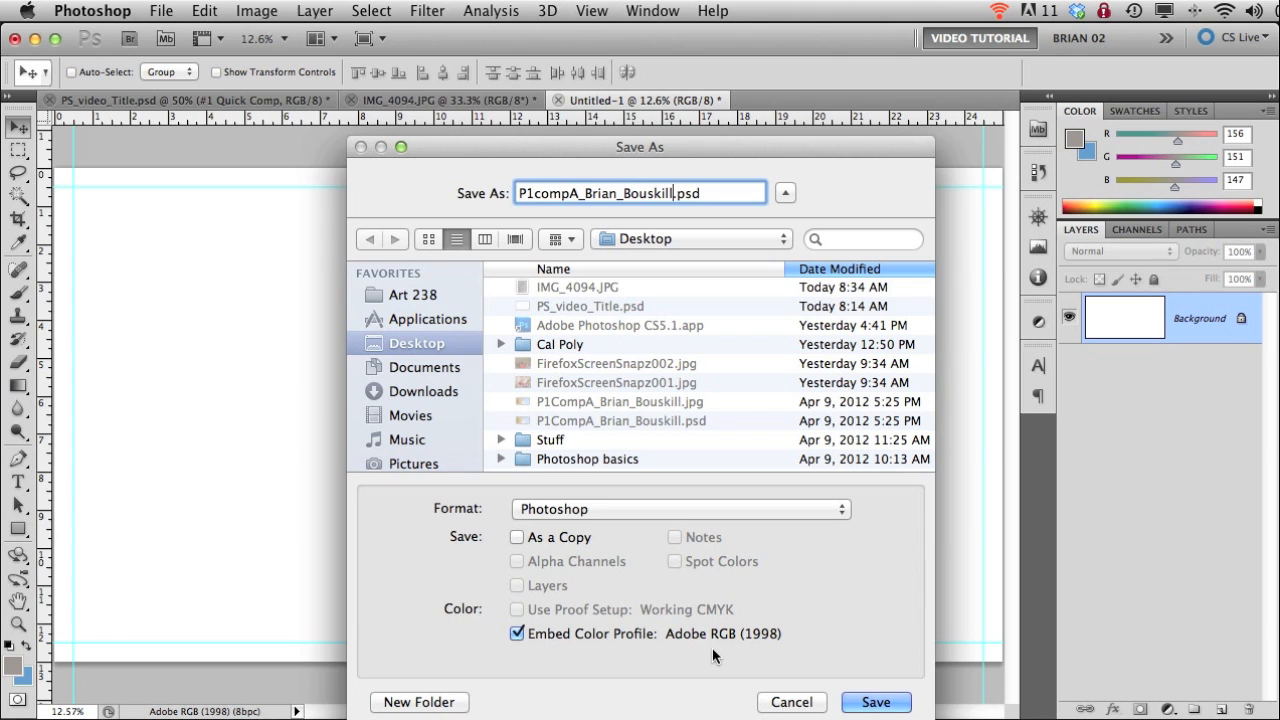
{"action": "left_click", "coordinate": [874, 702]}
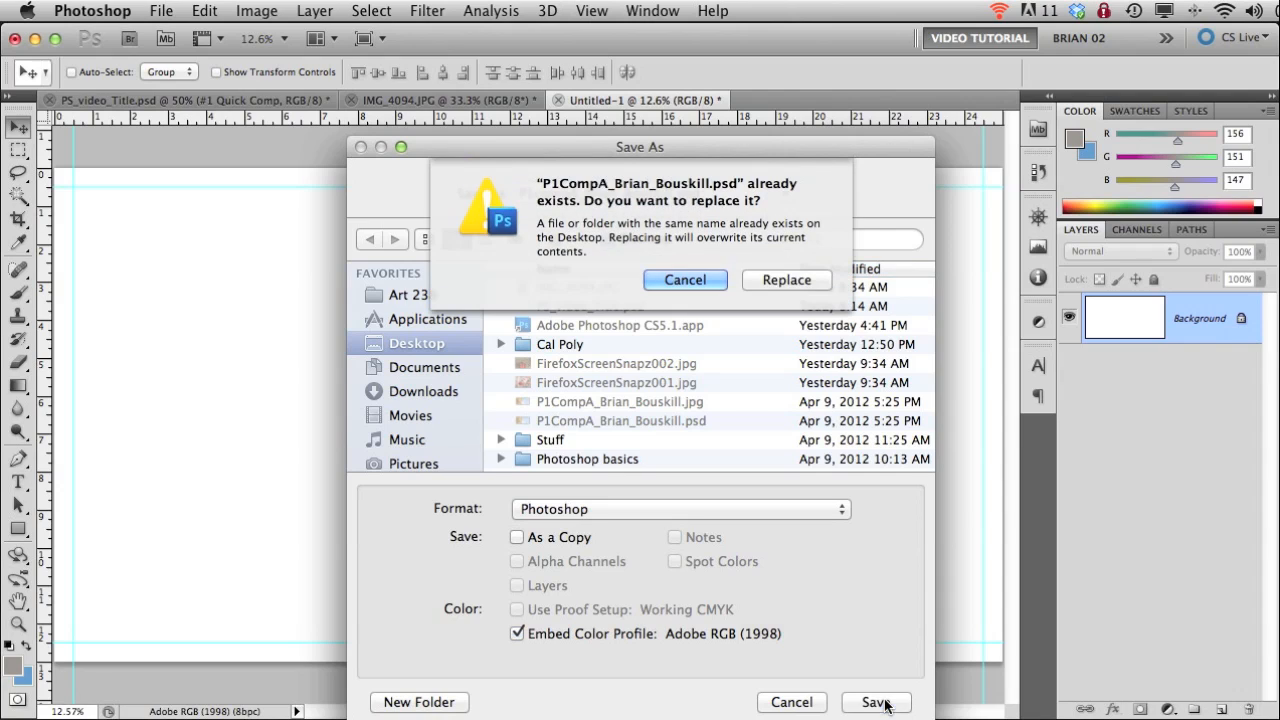
{"action": "left_click", "coordinate": [784, 280]}
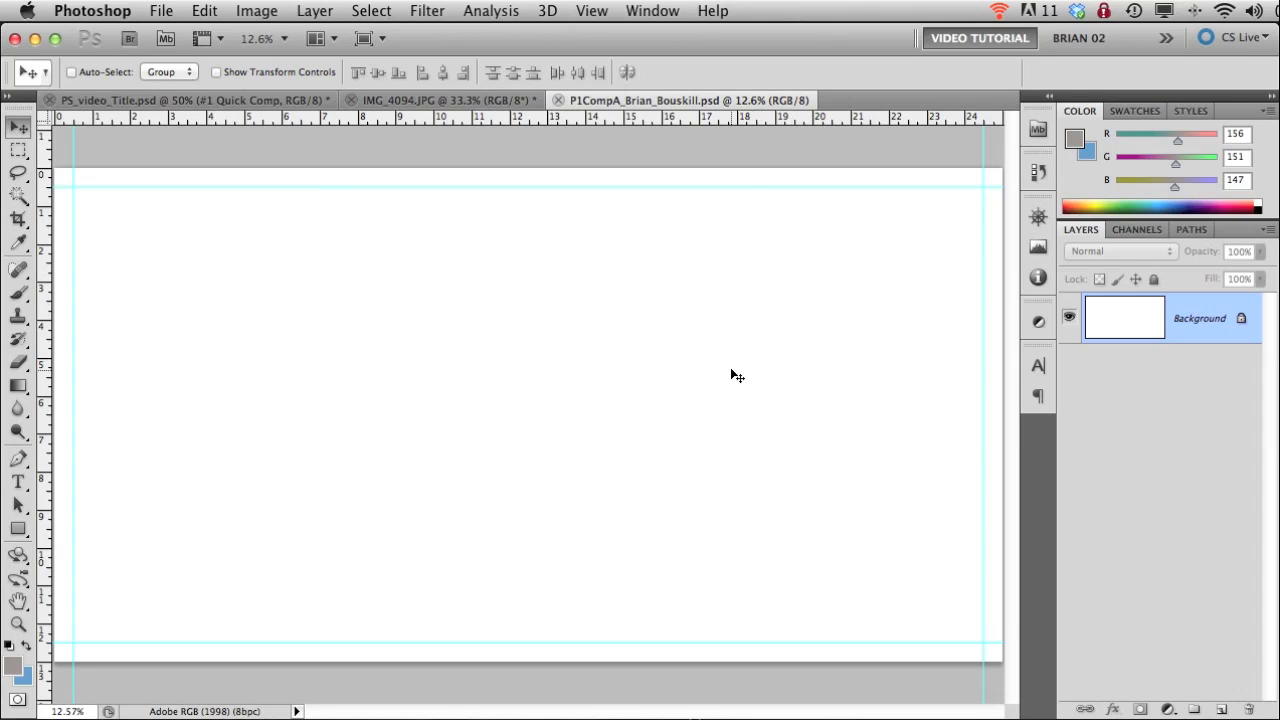
{"action": "left_click", "coordinate": [98, 12]}
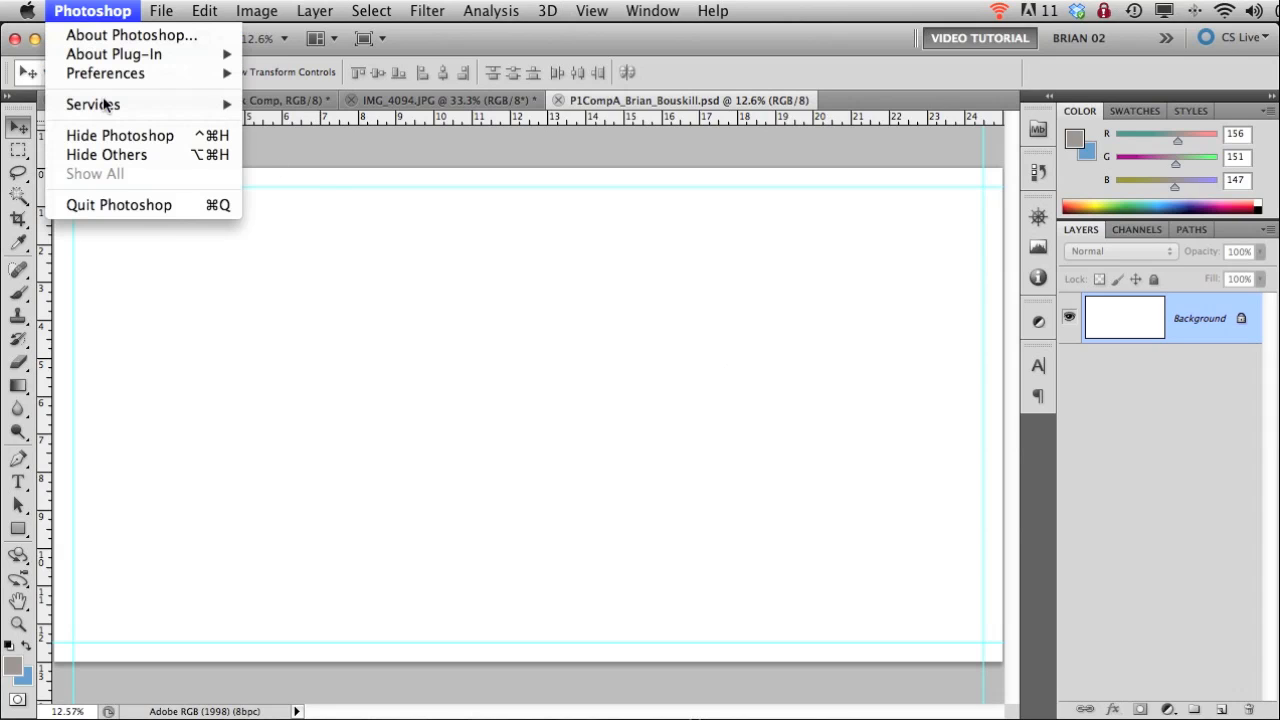
{"action": "left_click", "coordinate": [134, 136]}
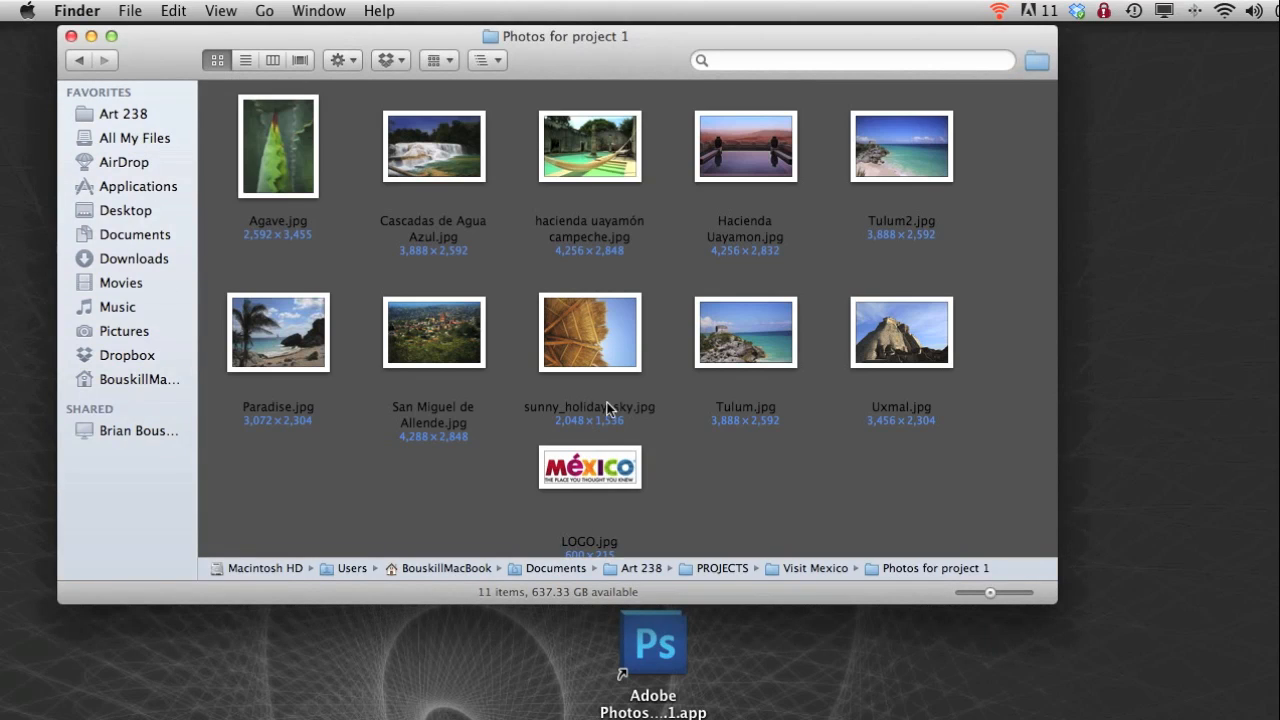
Drag LOGO.jpg and sunny_holiday_sky.jpg from the project folder onto Photoshop to open them
{"action": "left_click_drag", "start_coordinate": [663, 518], "coordinate": [652, 649]}
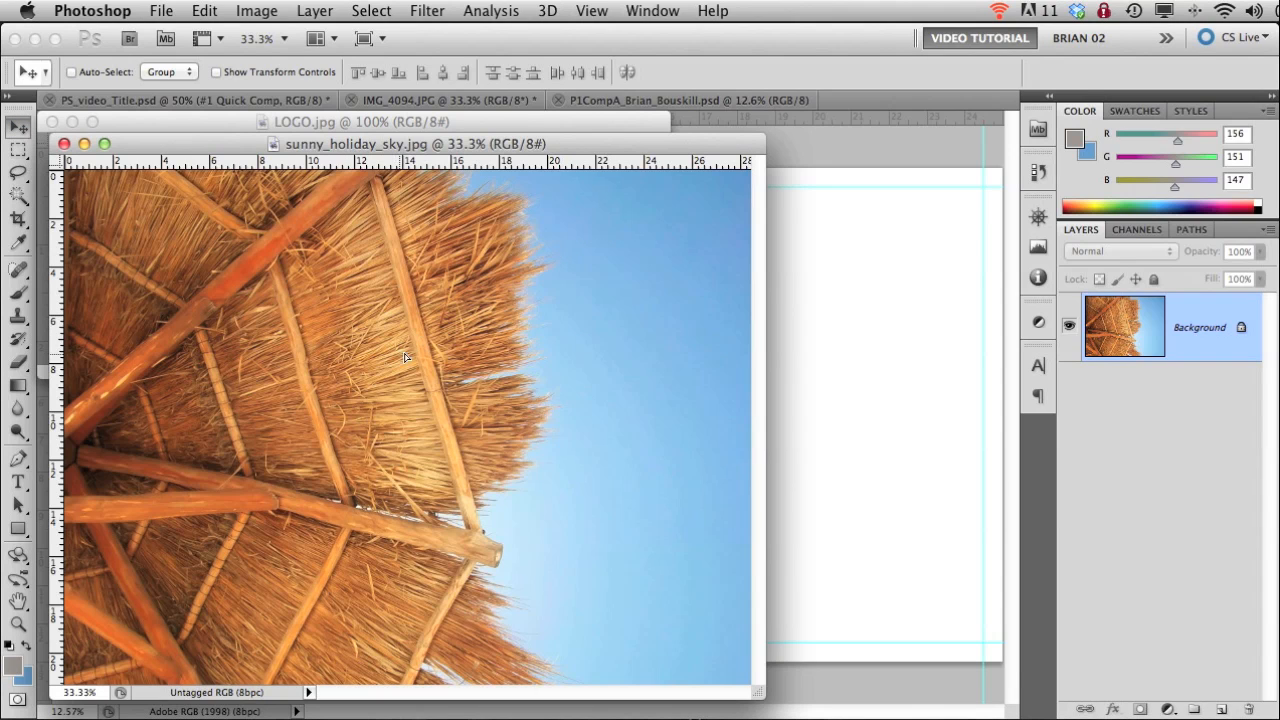
Drag the sky photo and the México logo into the P1CompA comp as Layer 1 and Layer 2
{"action": "left_click_drag", "start_coordinate": [798, 342], "coordinate": [799, 342]}
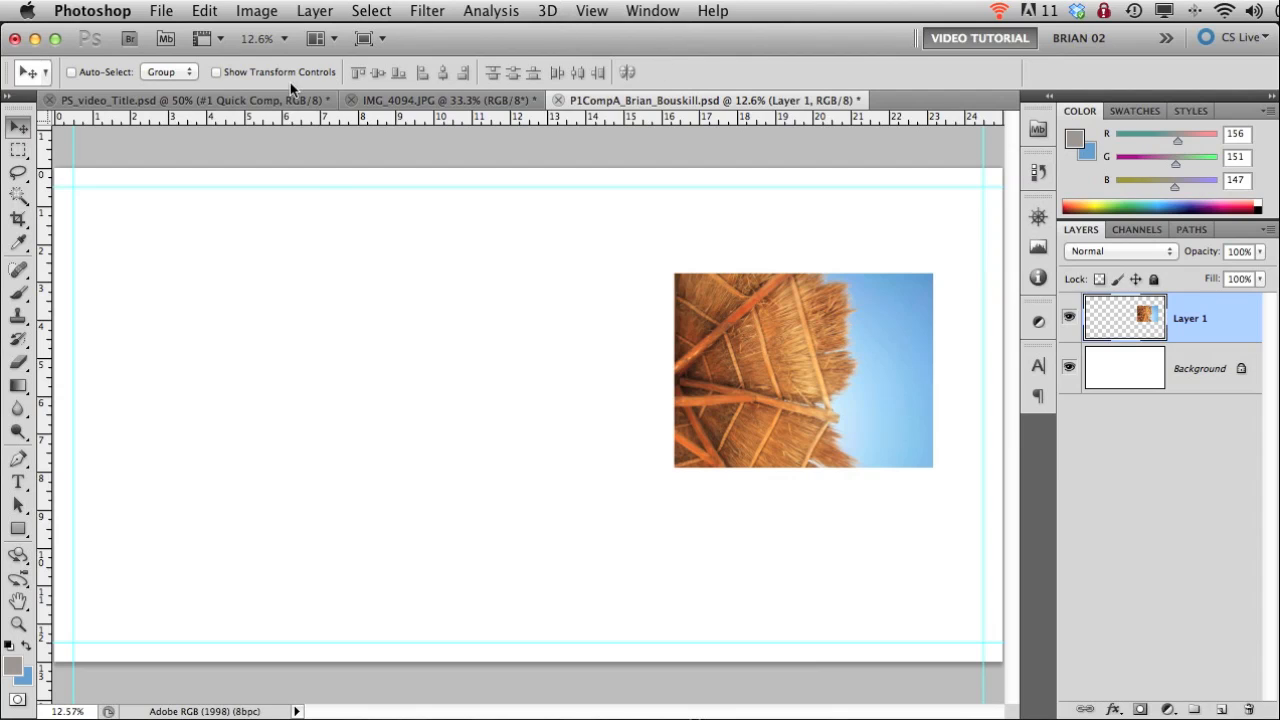
{"action": "left_click", "coordinate": [652, 11]}
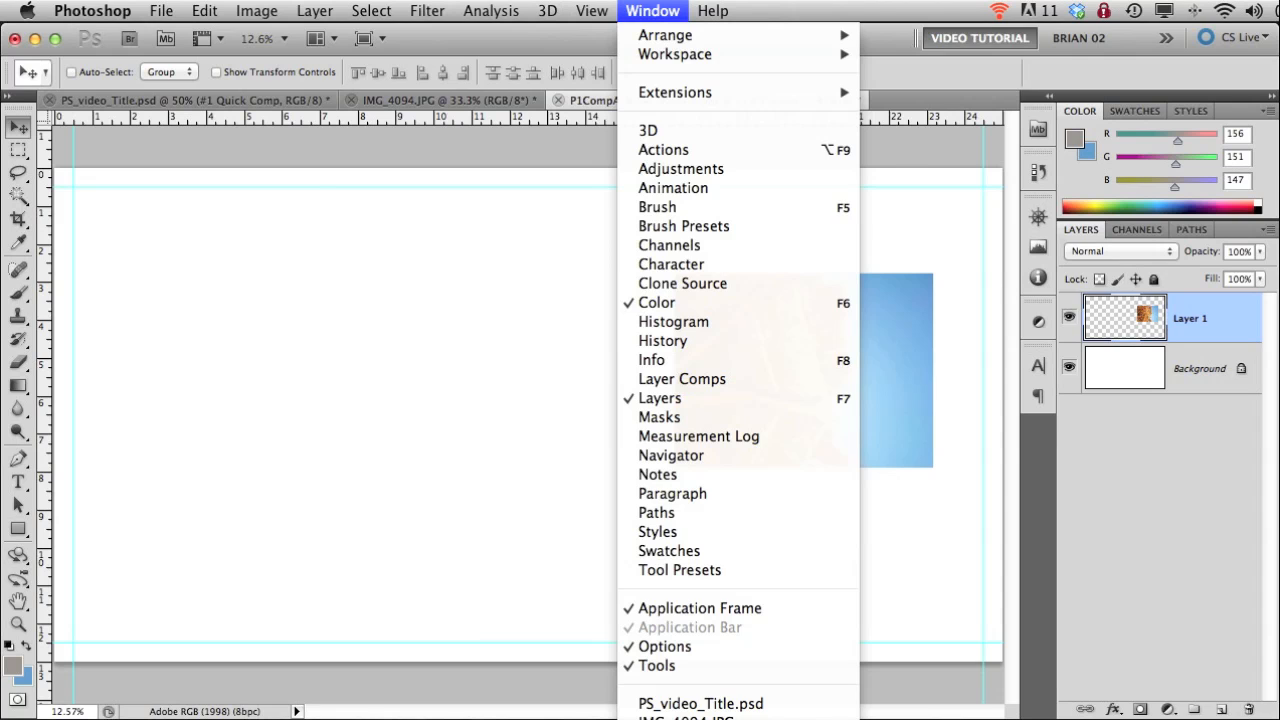
{"action": "left_click", "coordinate": [660, 718]}
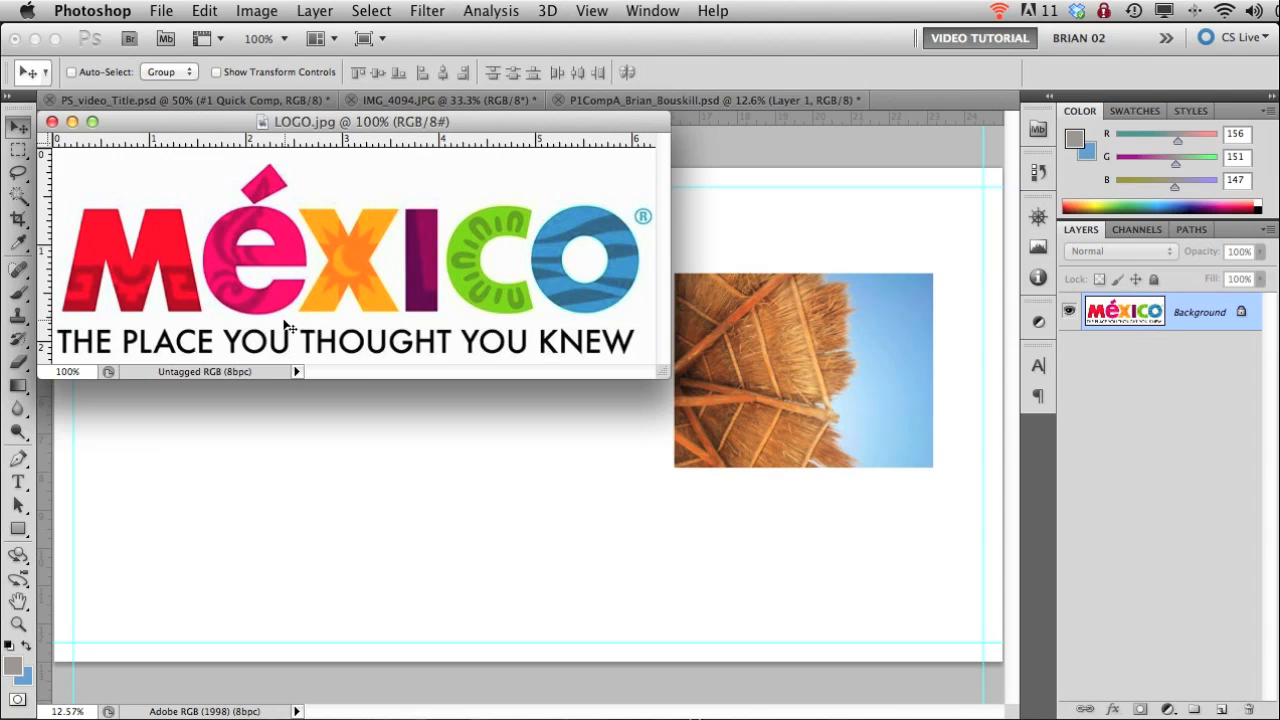
{"action": "left_click_drag", "start_coordinate": [356, 284], "coordinate": [403, 445]}
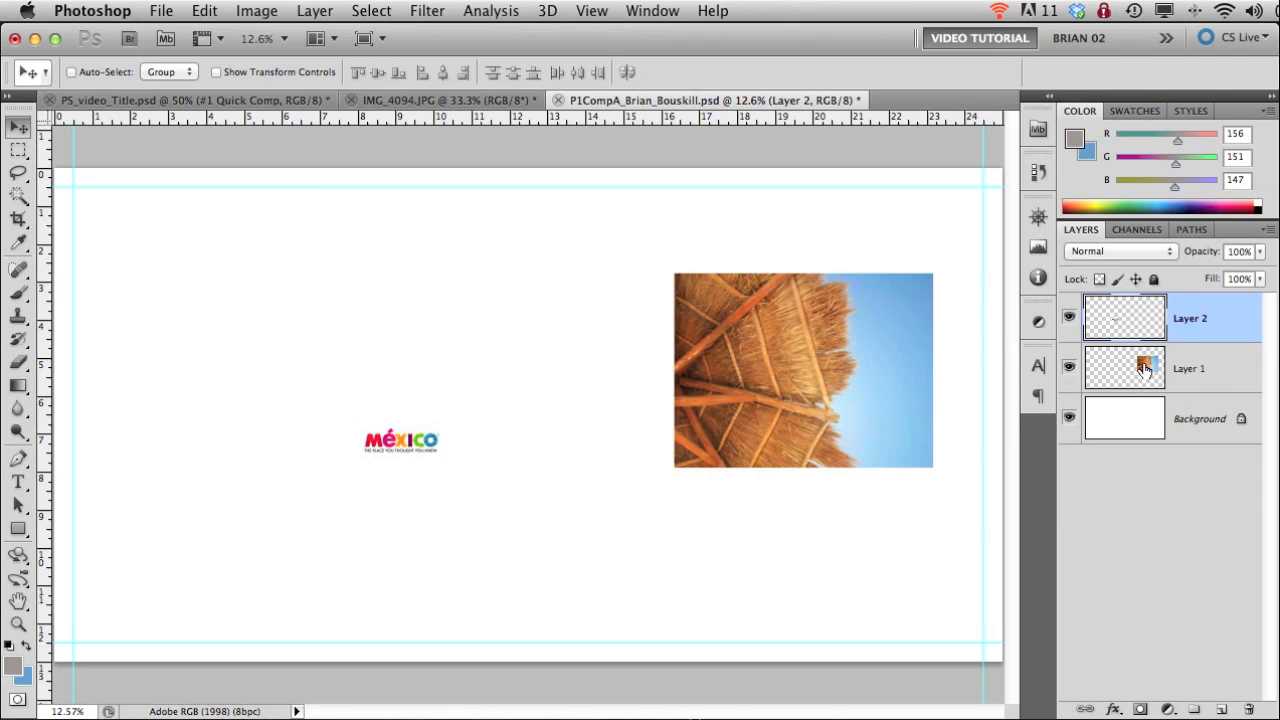
Rename Layer 2 to 'Logo' and Layer 1 to 'Image' in the Layers panel
{"action": "double_click", "coordinate": [1192, 320]}
{"action": "type", "text": "Logo"}
{"action": "key", "text": "Return"}
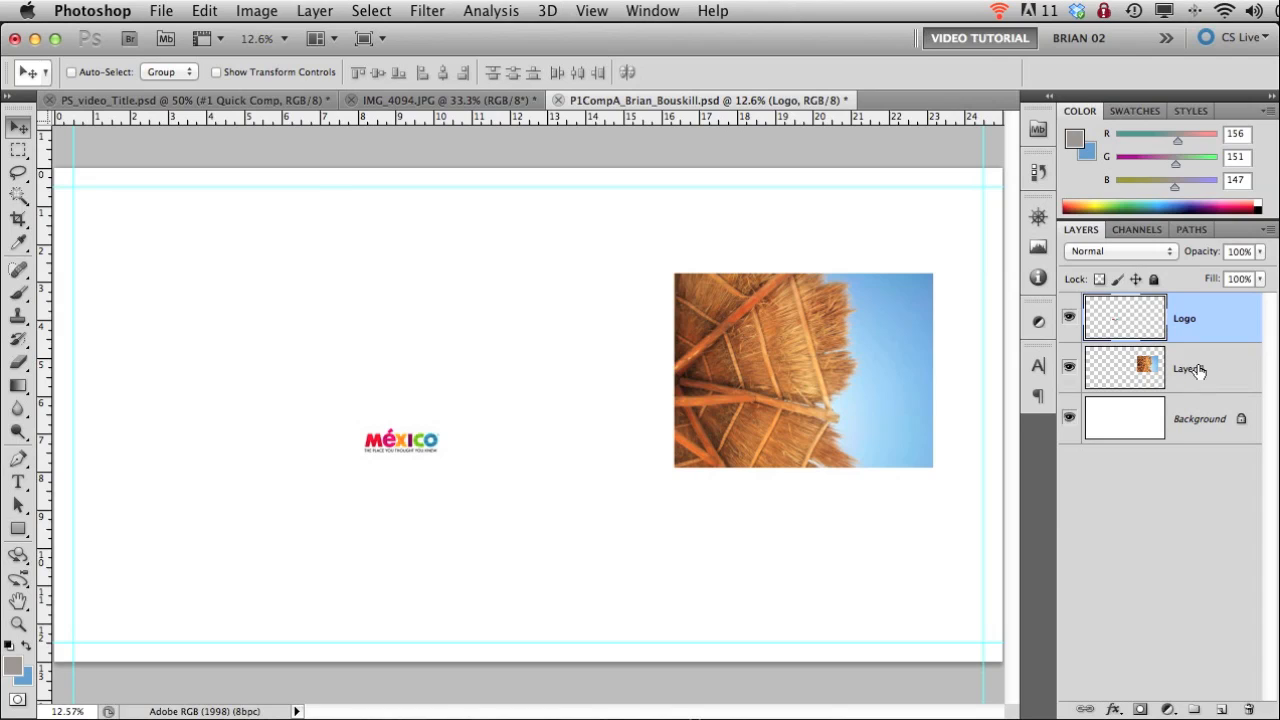
{"action": "double_click", "coordinate": [1188, 370]}
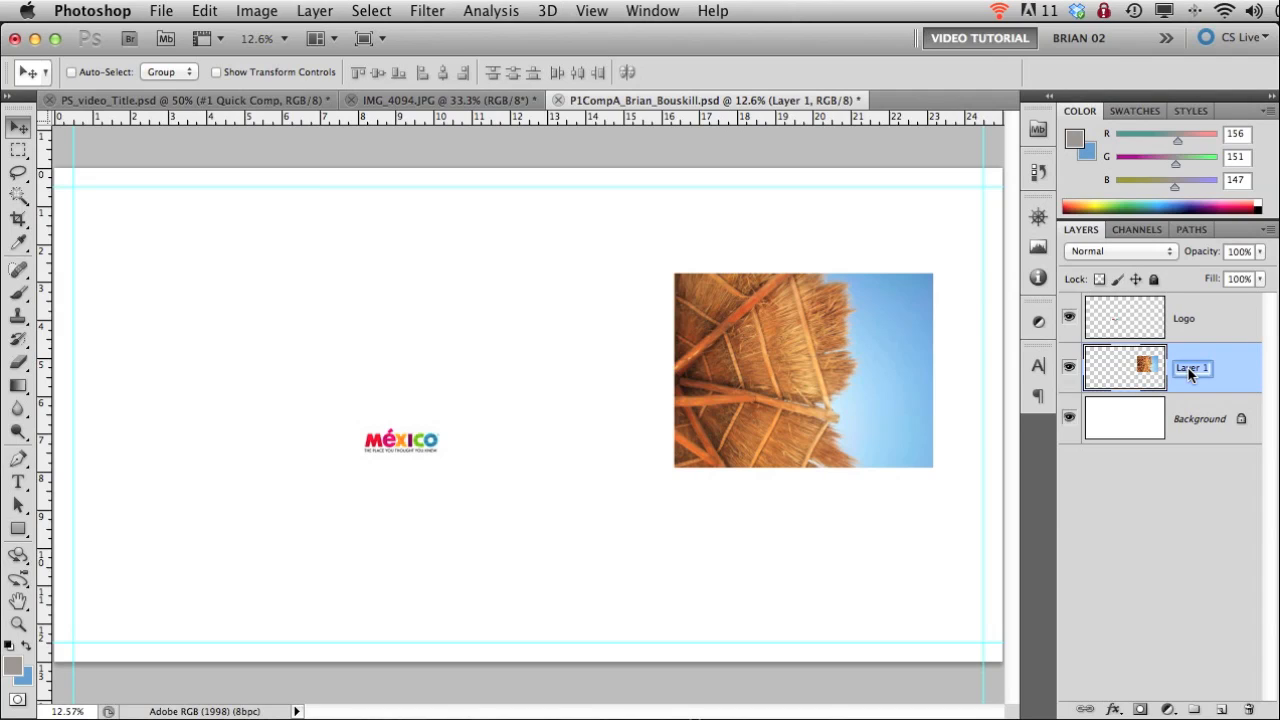
{"action": "key", "text": "BackSpace"}
{"action": "type", "text": "Image"}
{"action": "key", "text": "Return"}
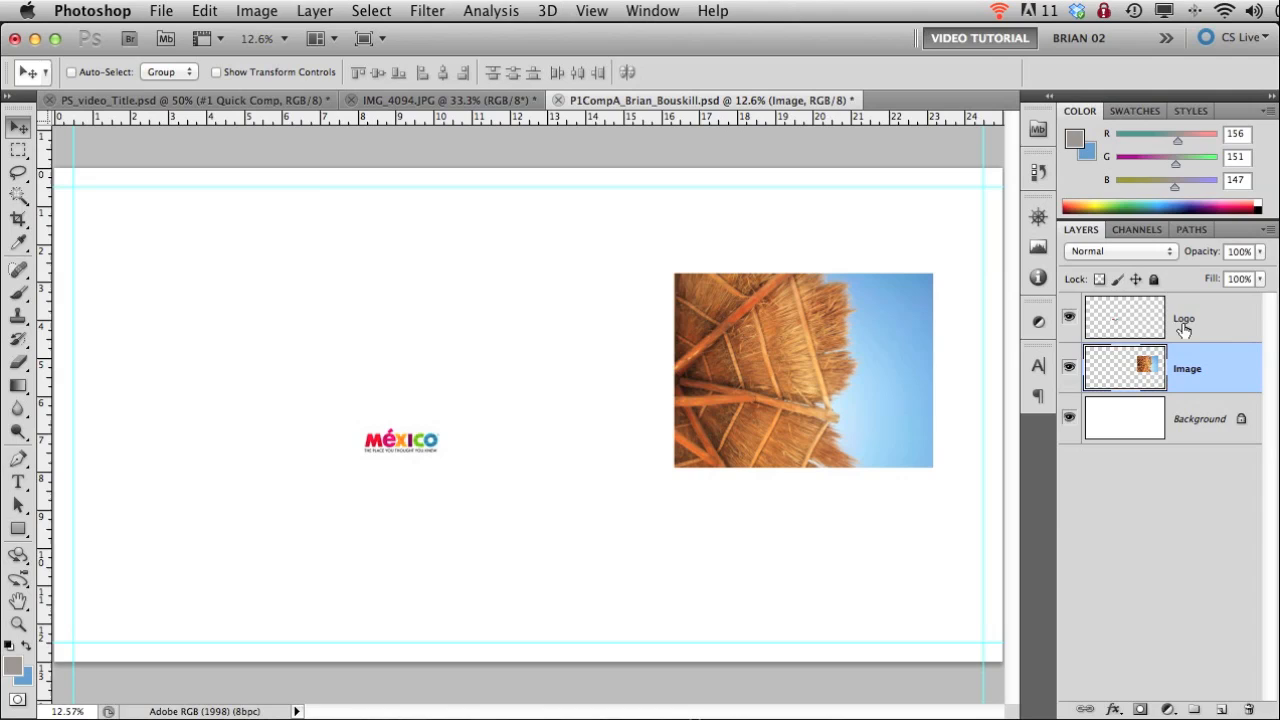
Hide the Logo layer, move the photo to the top-left corner, and compare with the sketch
{"action": "left_click", "coordinate": [1069, 320]}
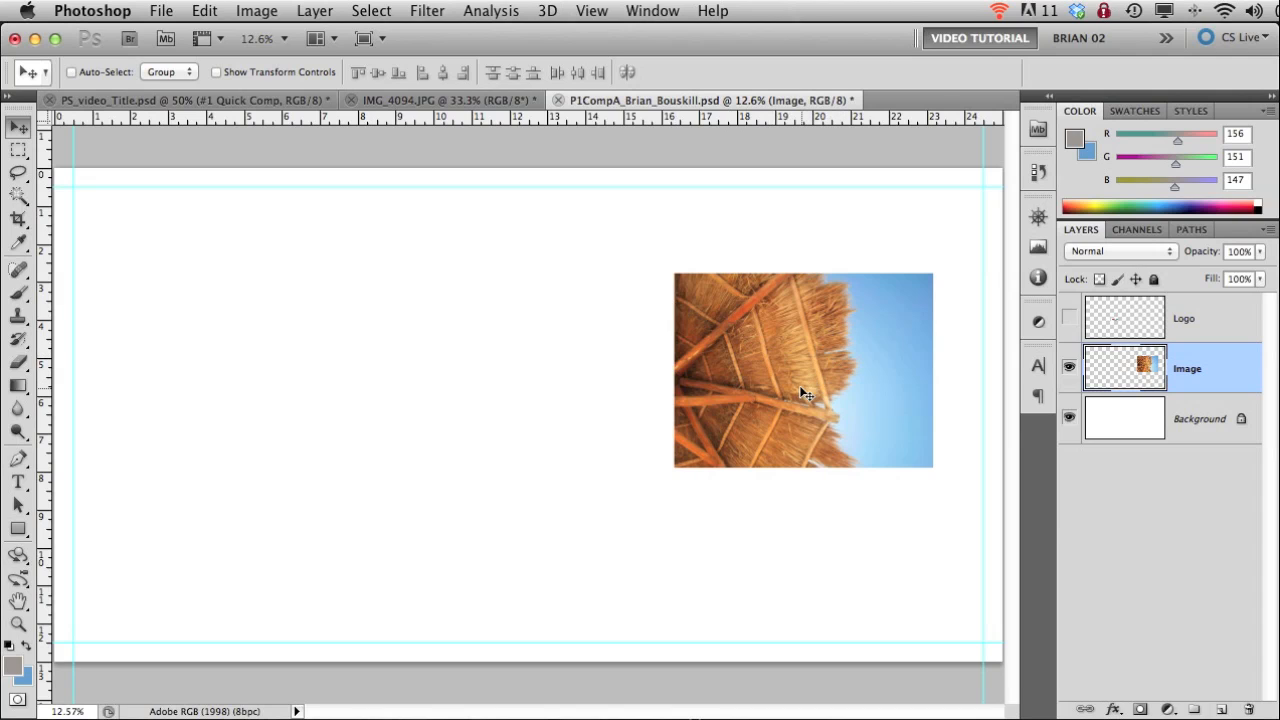
{"action": "left_click_drag", "start_coordinate": [805, 393], "coordinate": [174, 288]}
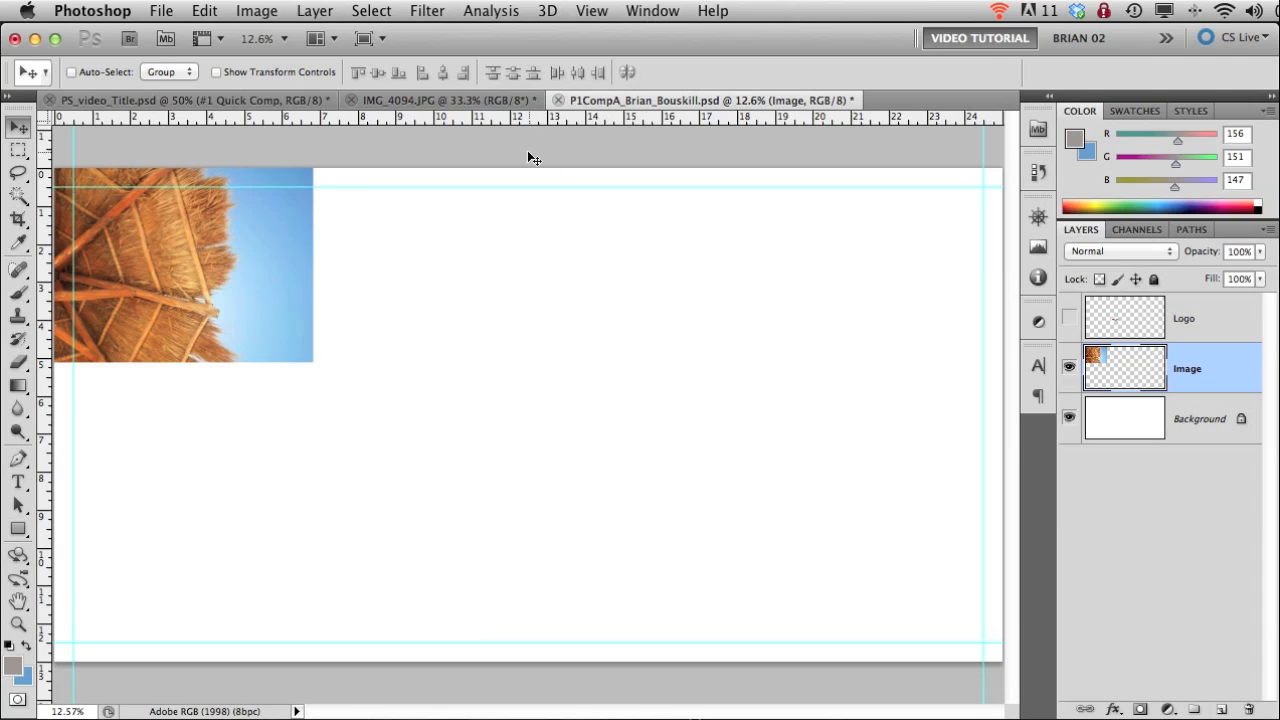
{"action": "left_click", "coordinate": [483, 101]}
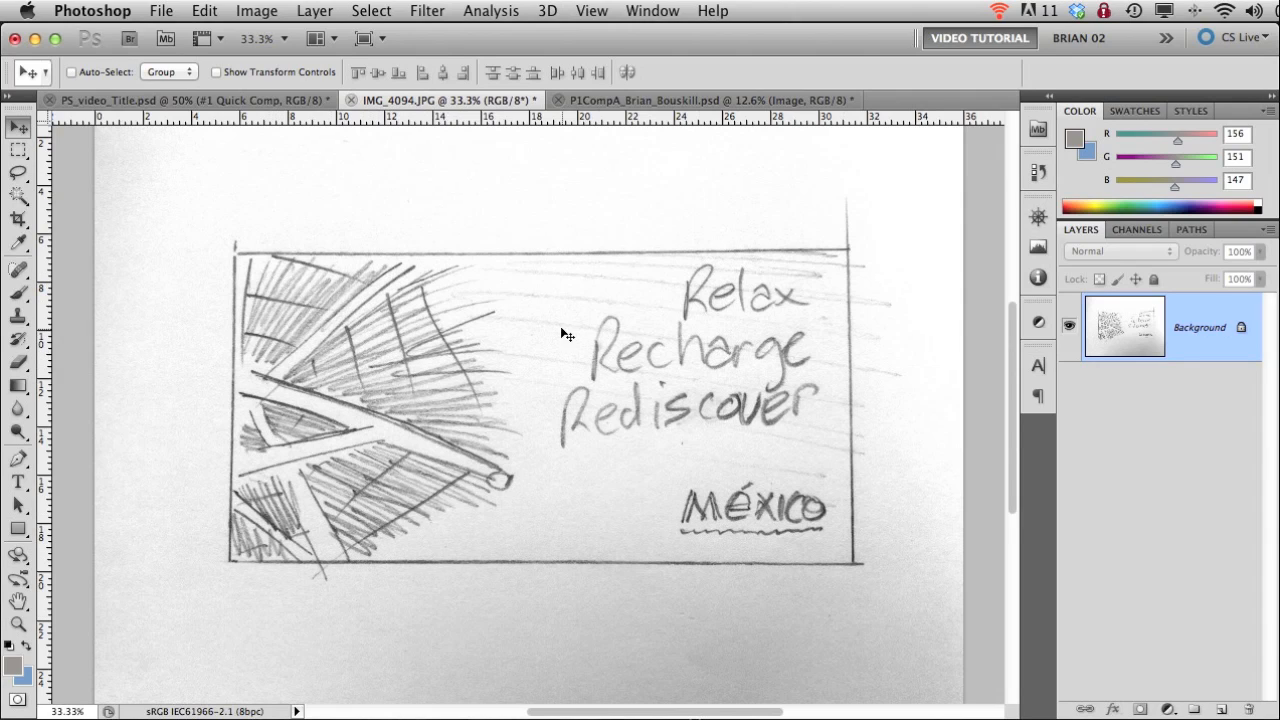
{"action": "left_click", "coordinate": [610, 100]}
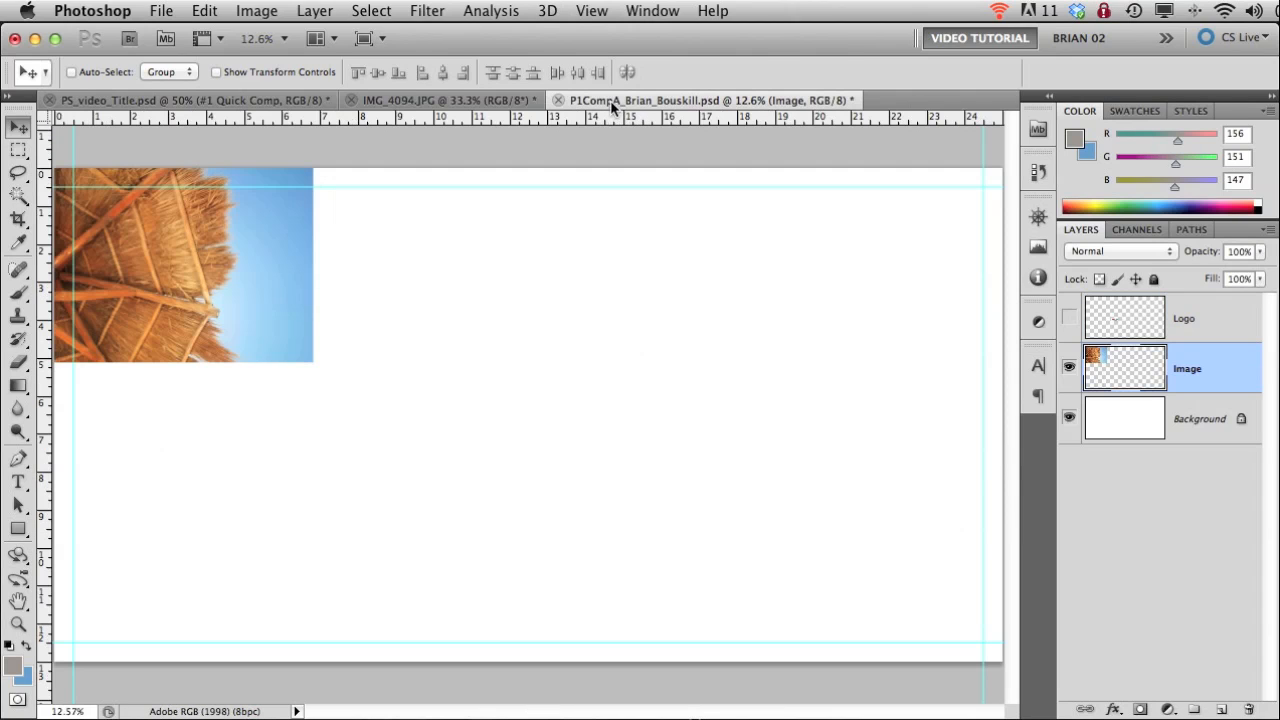
{"action": "left_click", "coordinate": [210, 14]}
Free Transform the sky photo, scaling it proportionally from the corner to the full canvas height
{"action": "mouse_move", "coordinate": [227, 458]}
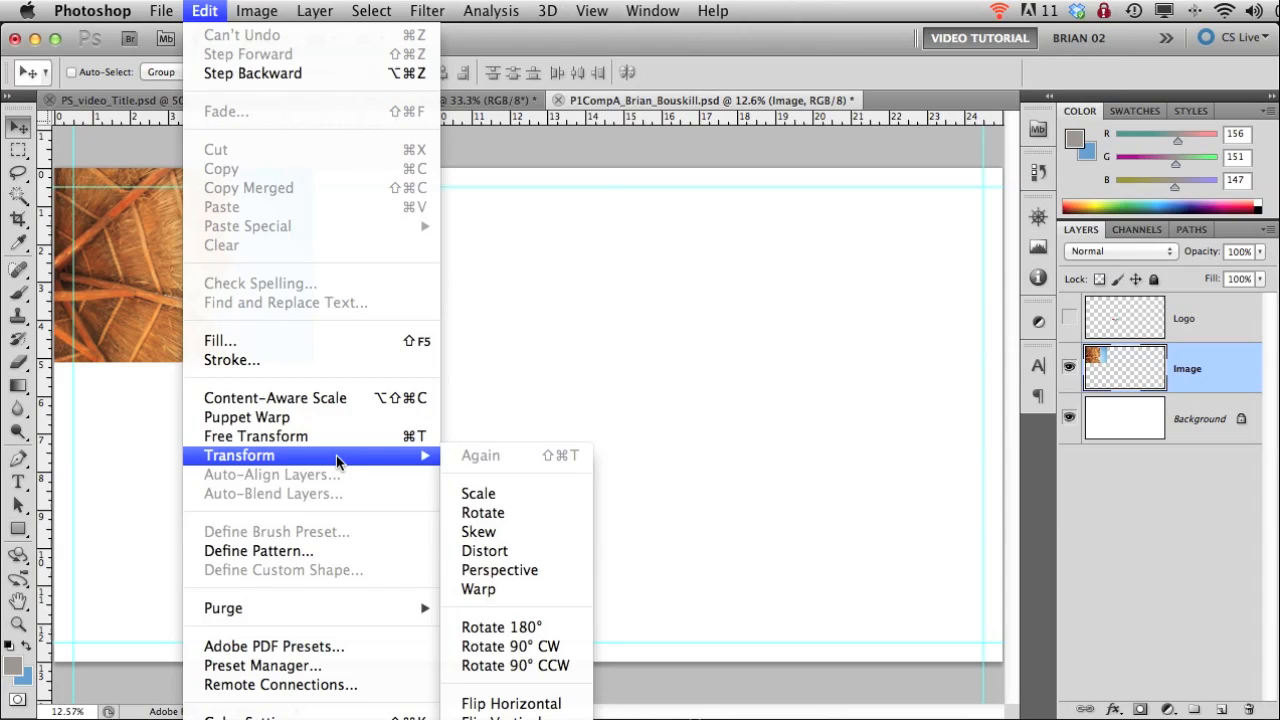
{"action": "key", "text": "Escape"}
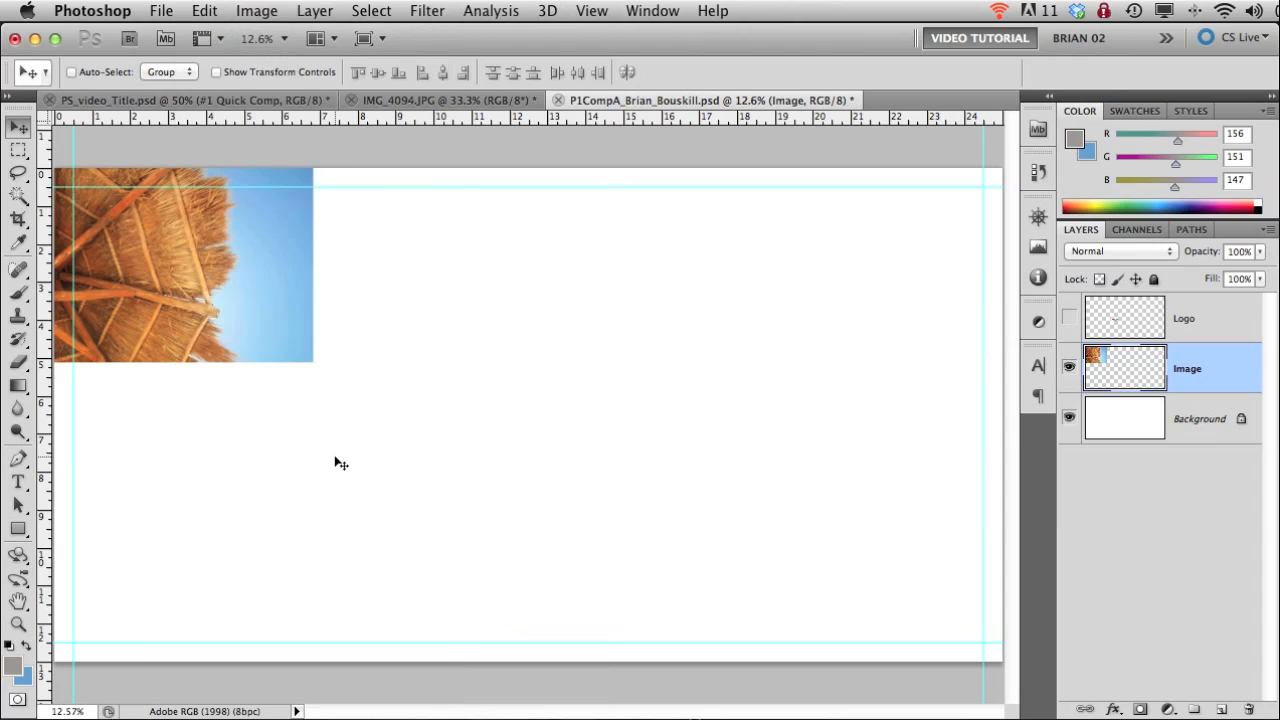
{"action": "left_click", "coordinate": [257, 11]}
{"action": "mouse_move", "coordinate": [205, 11]}
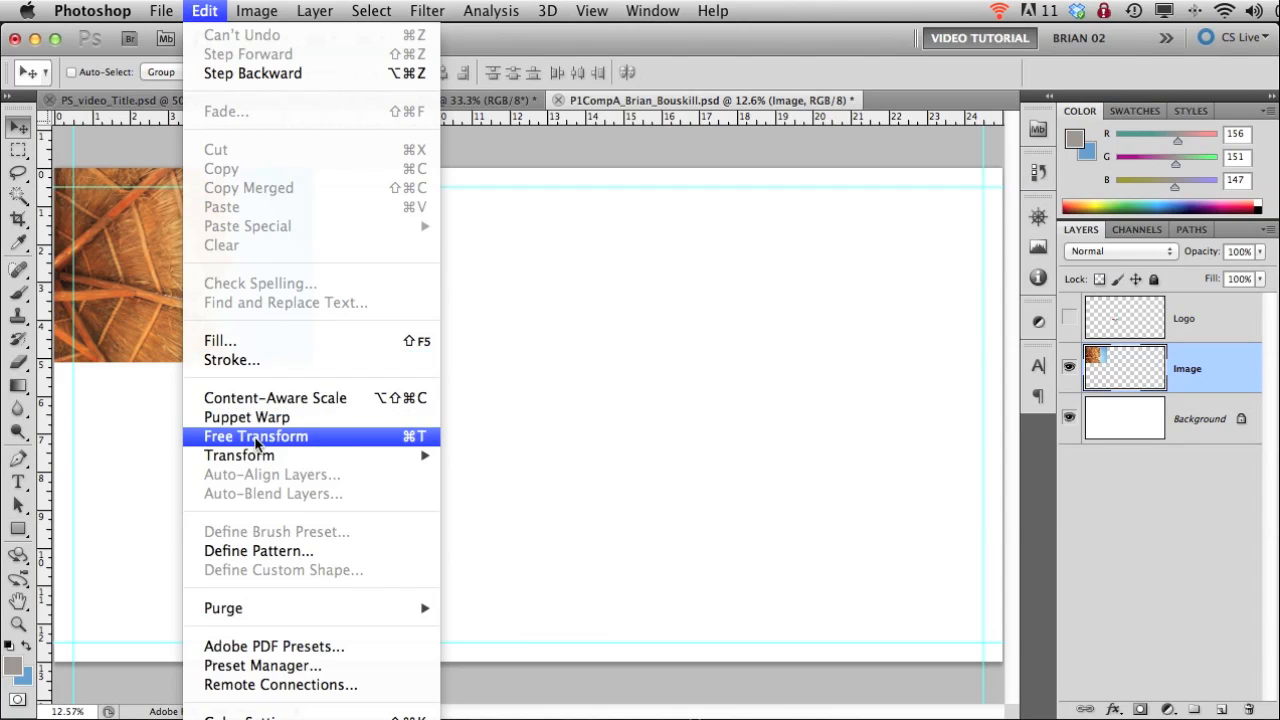
{"action": "left_click", "coordinate": [256, 437]}
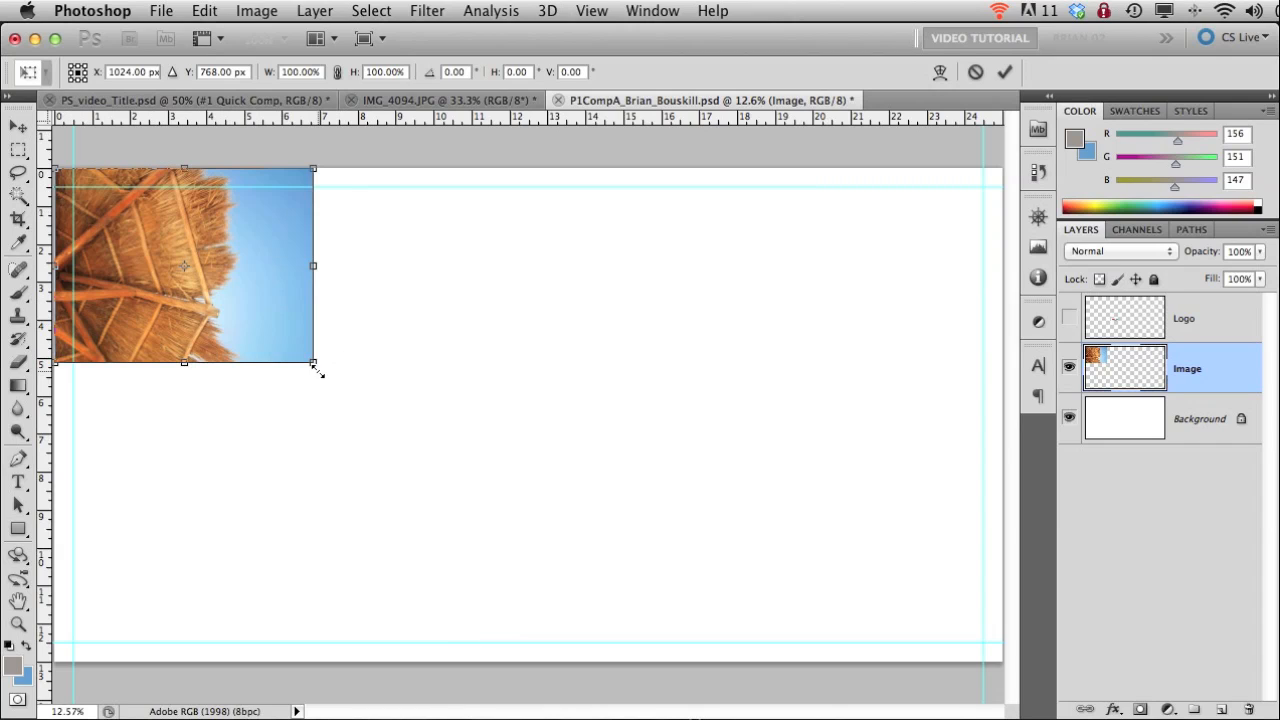
{"action": "left_click_drag", "start_coordinate": [313, 362], "coordinate": [612, 495]}
{"action": "key", "text": "ctrl+z"}
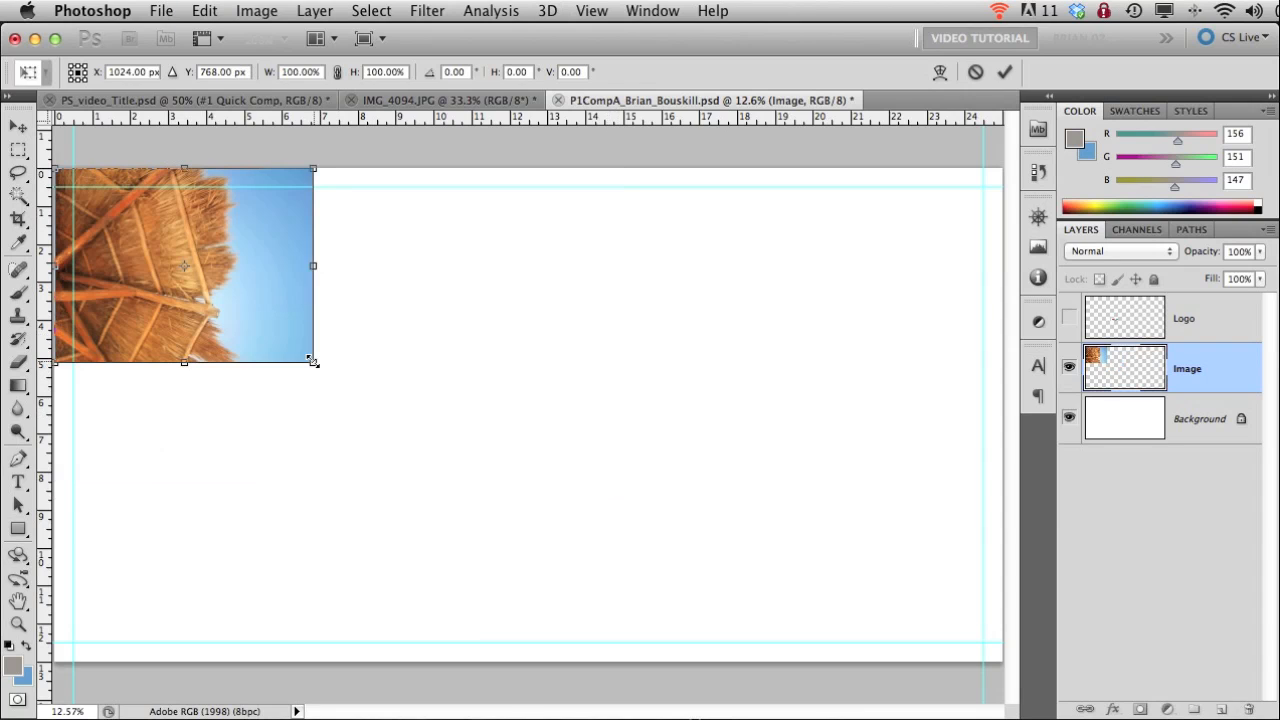
{"action": "left_click_drag", "start_coordinate": [313, 362], "coordinate": [700, 677]}
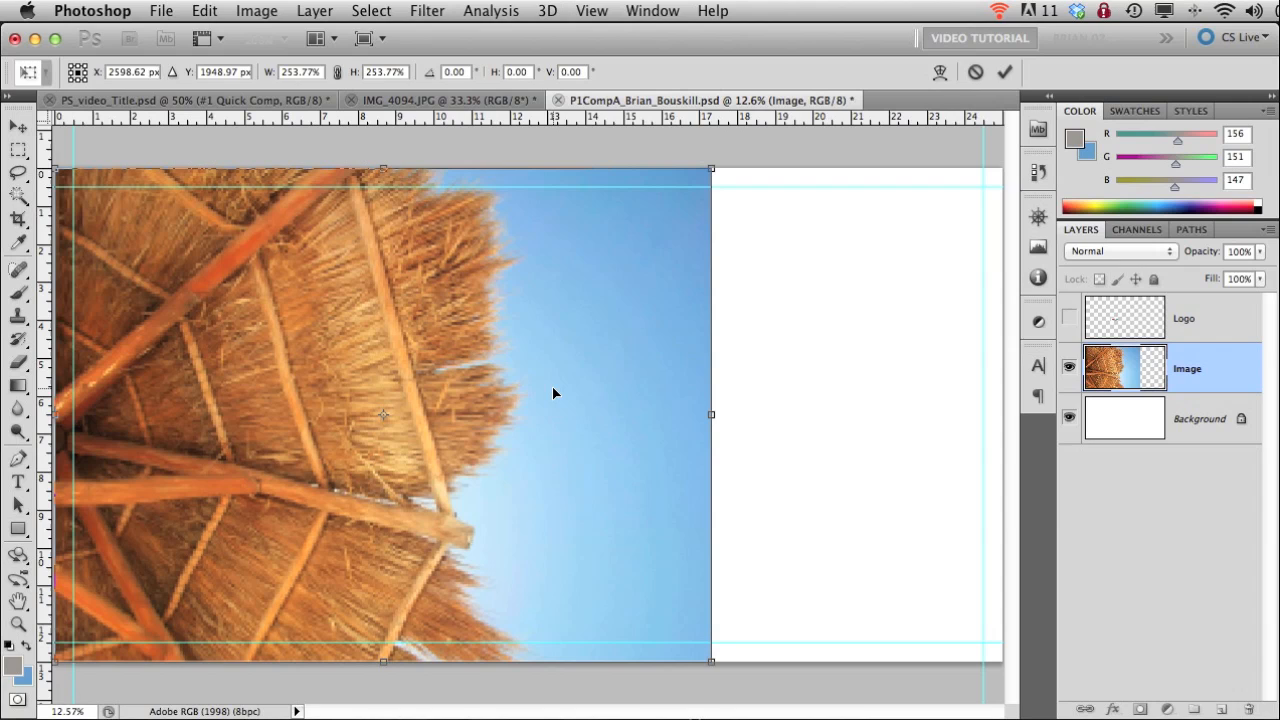
{"action": "key", "text": "Return"}
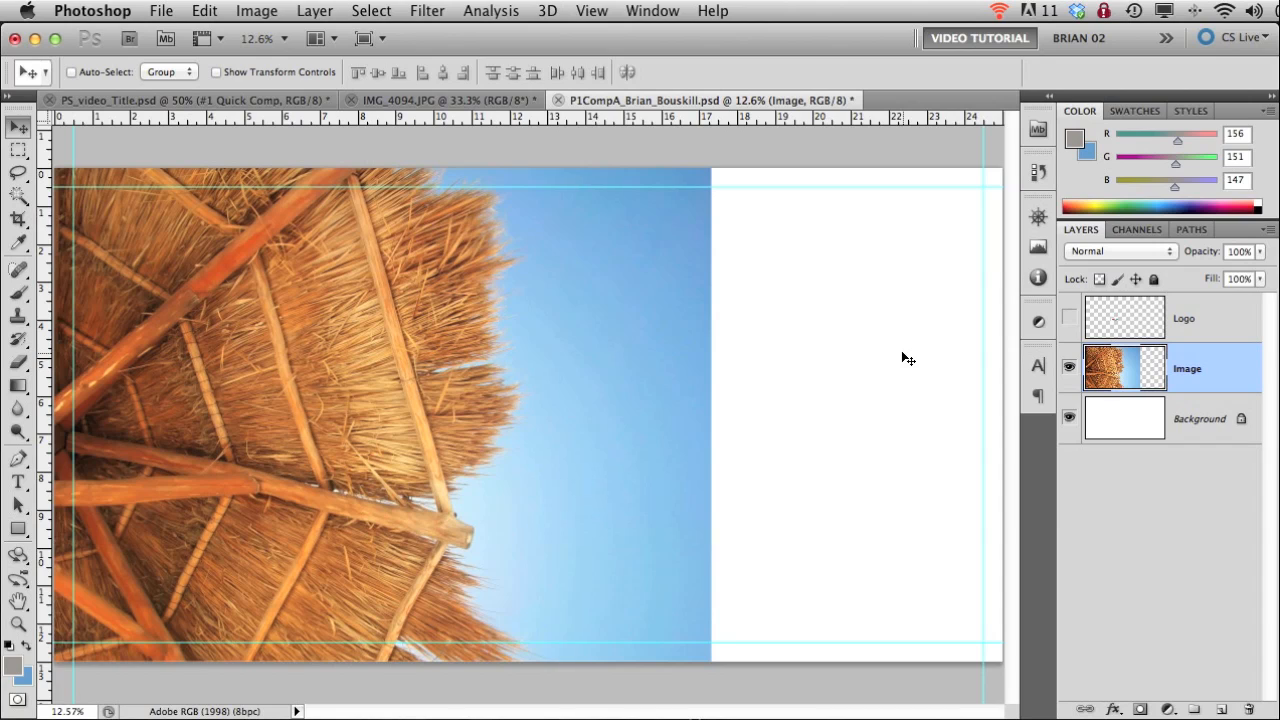
{"action": "left_click", "coordinate": [202, 12]}
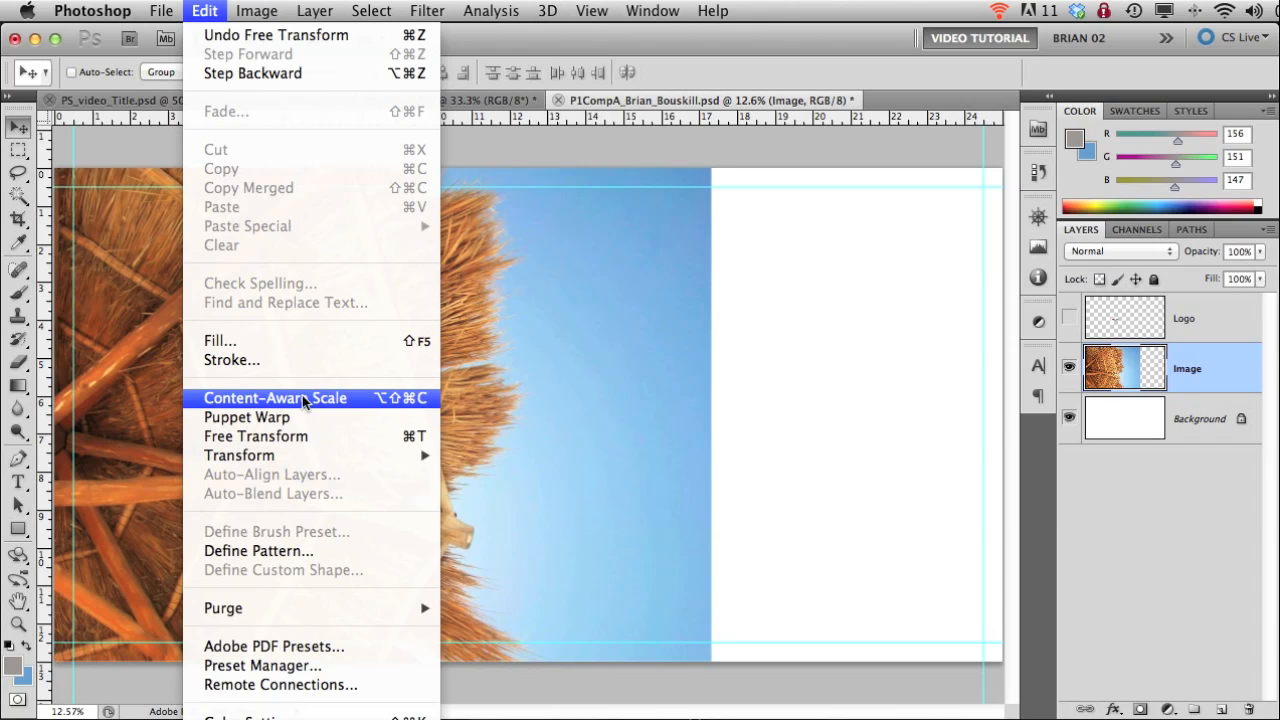
Content-aware scale the palapa photo rightward in two passes until it spans the canvas at 116.21% width
{"action": "left_click", "coordinate": [1170, 382]}
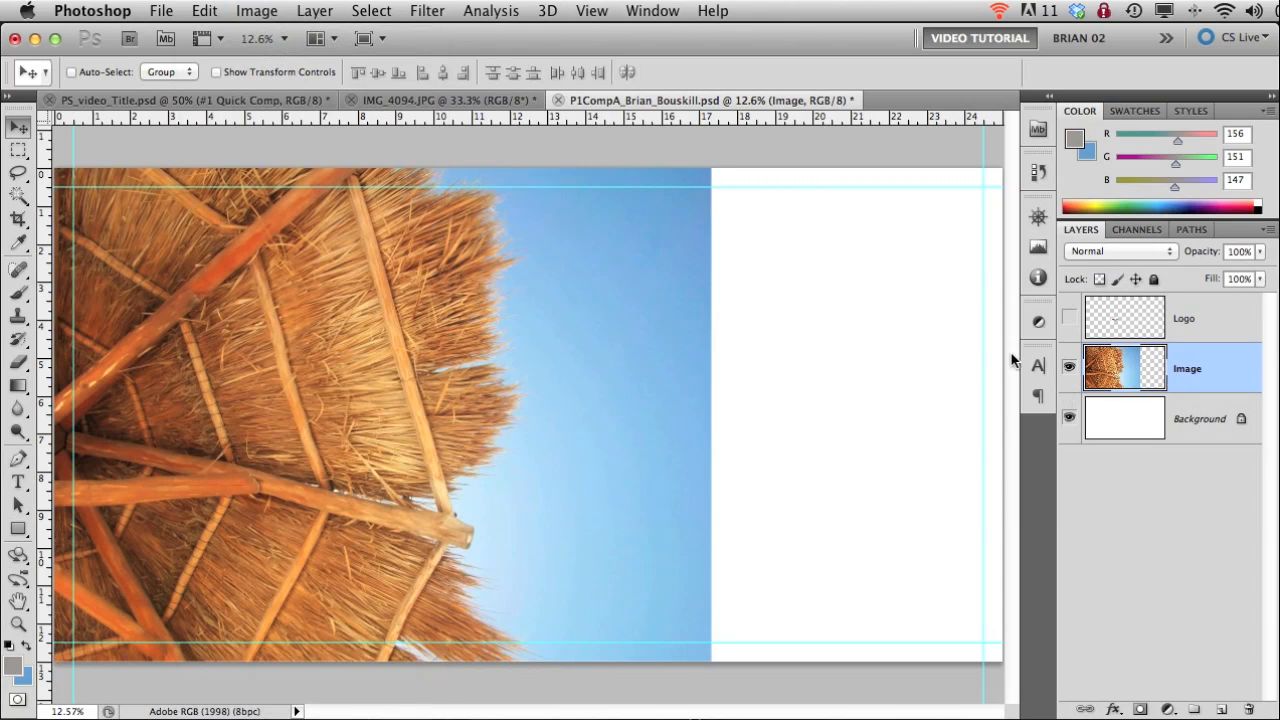
{"action": "left_click", "coordinate": [208, 12]}
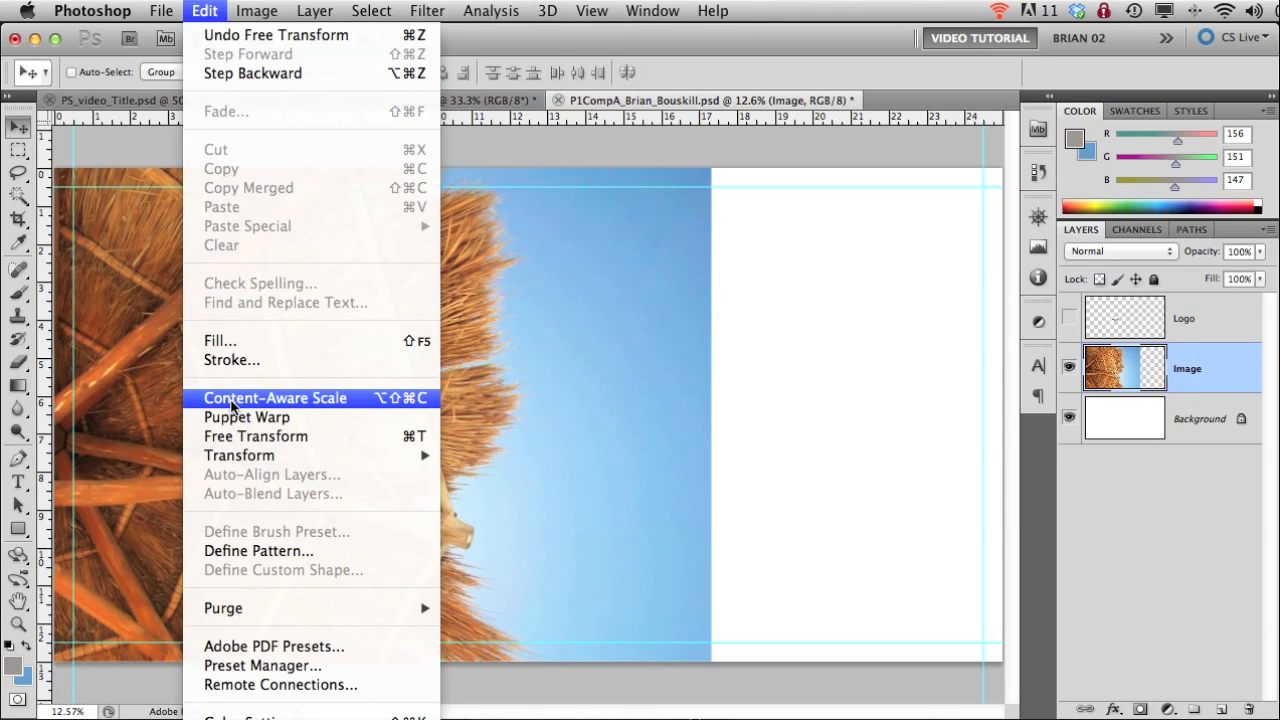
{"action": "left_click", "coordinate": [231, 399]}
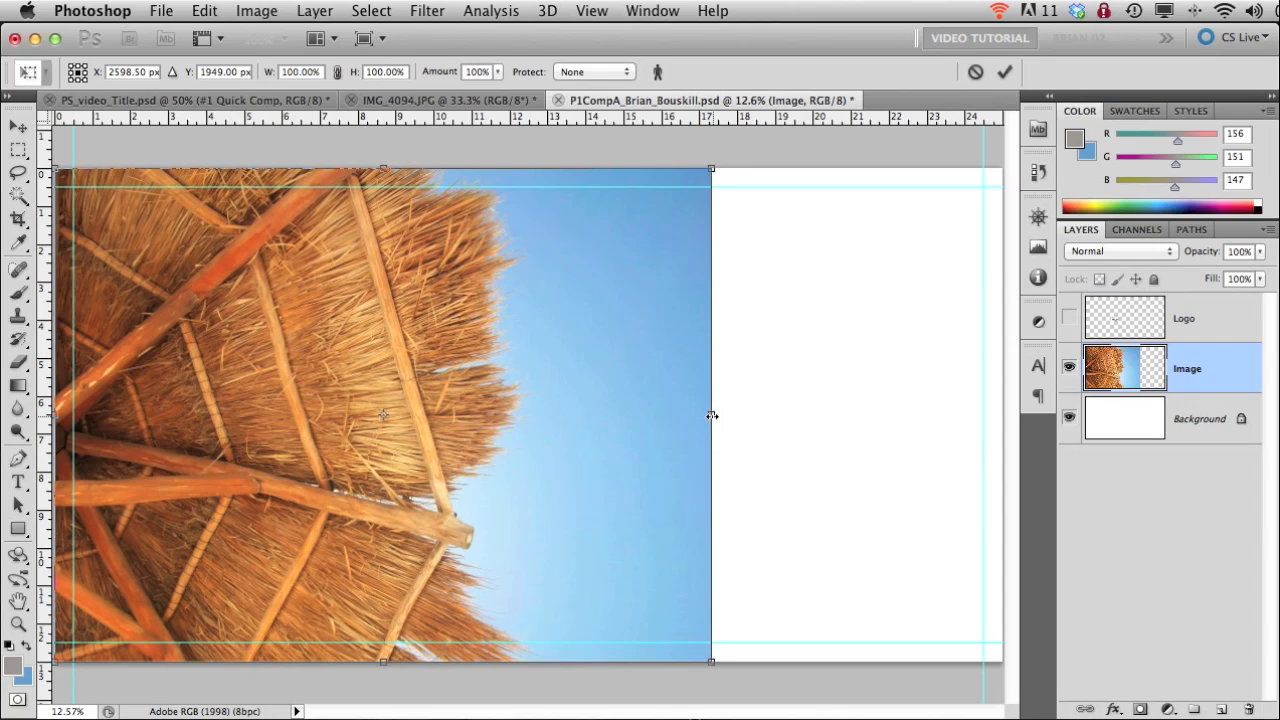
{"action": "left_click_drag", "start_coordinate": [711, 415], "coordinate": [848, 412]}
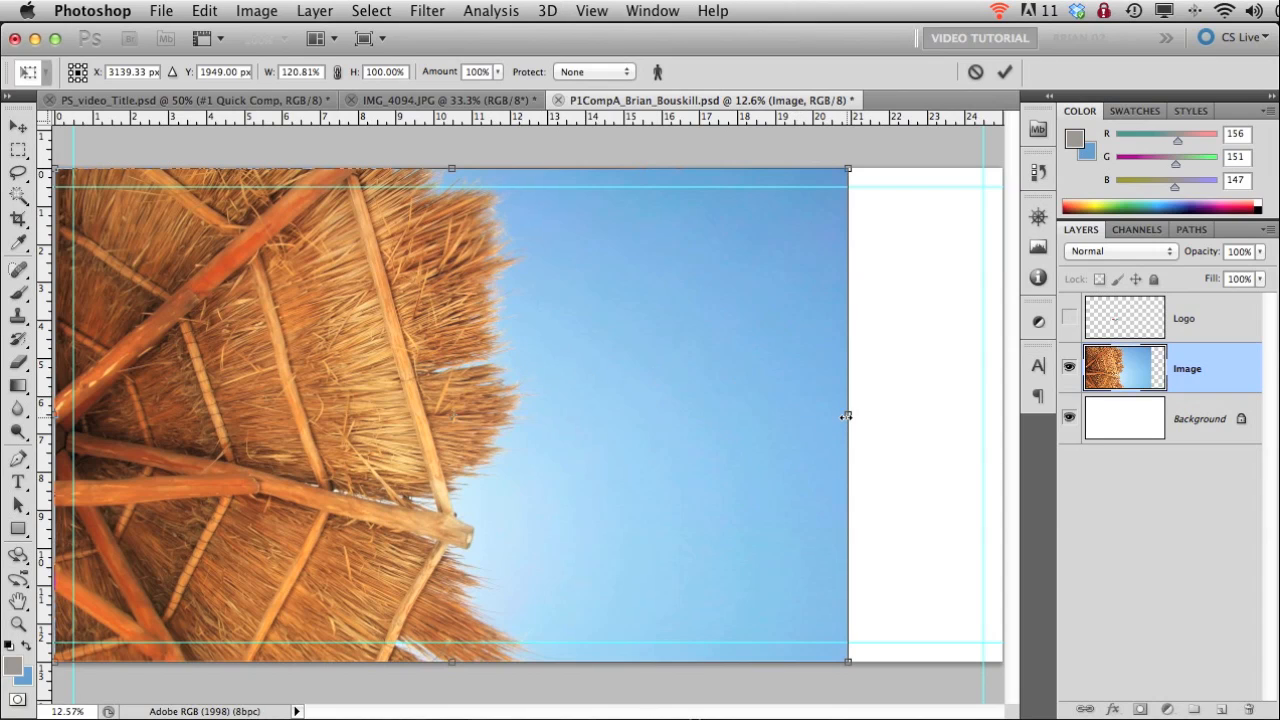
{"action": "mouse_move", "coordinate": [848, 414]}
{"action": "left_mouse_down"}
{"action": "mouse_move", "coordinate": [1006, 415]}
{"action": "mouse_move", "coordinate": [721, 412]}
{"action": "mouse_move", "coordinate": [865, 405]}
{"action": "left_mouse_up"}
{"action": "key", "text": "Return"}
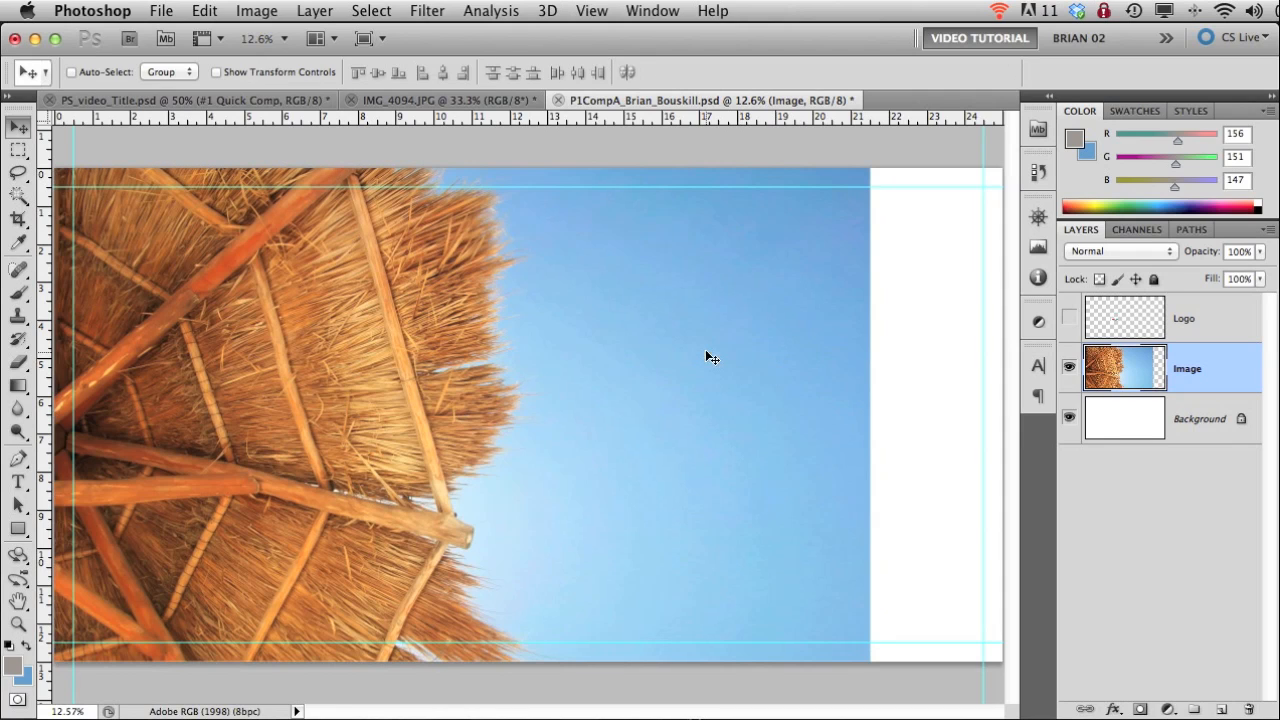
{"action": "left_click", "coordinate": [207, 12]}
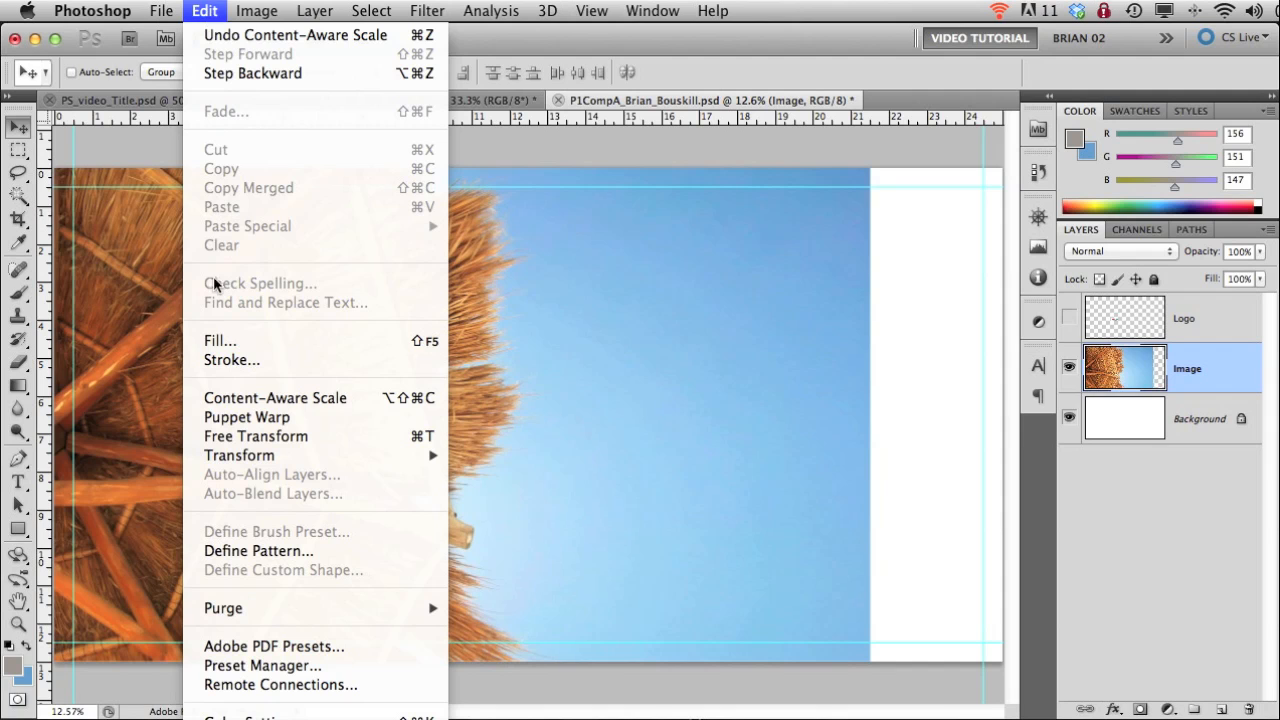
{"action": "left_click", "coordinate": [220, 397]}
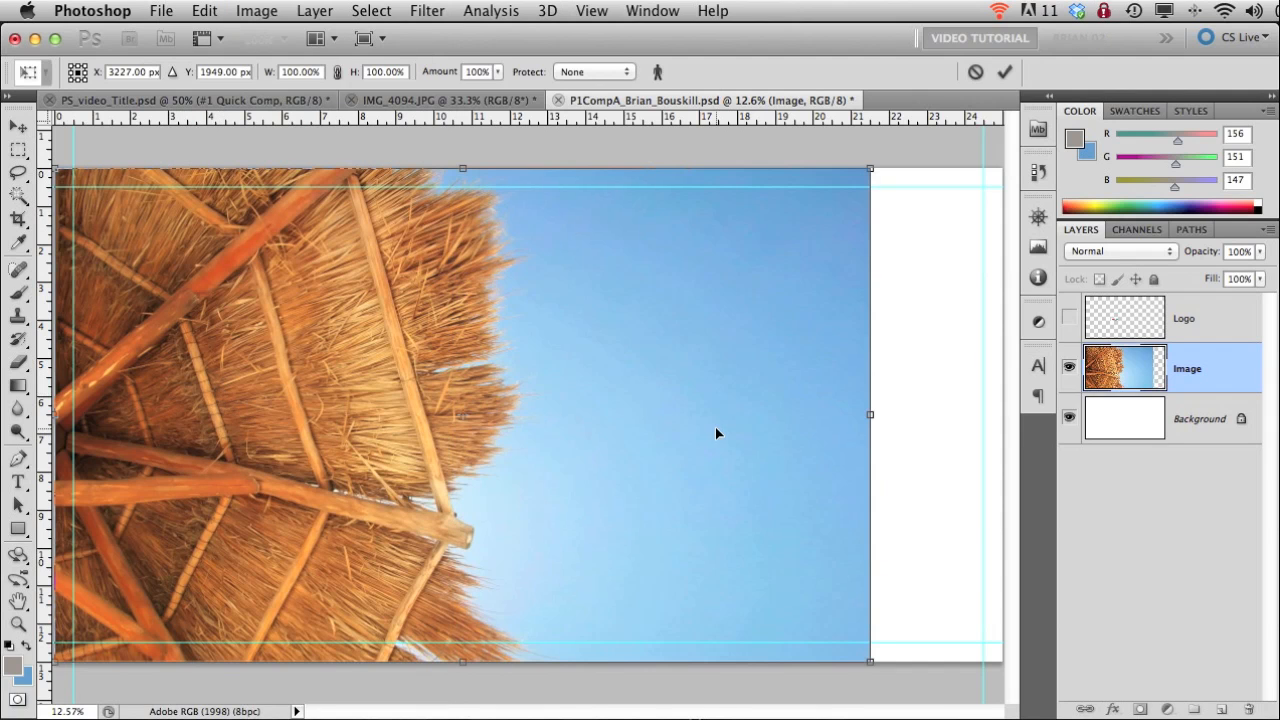
{"action": "left_click_drag", "start_coordinate": [870, 414], "coordinate": [997, 418]}
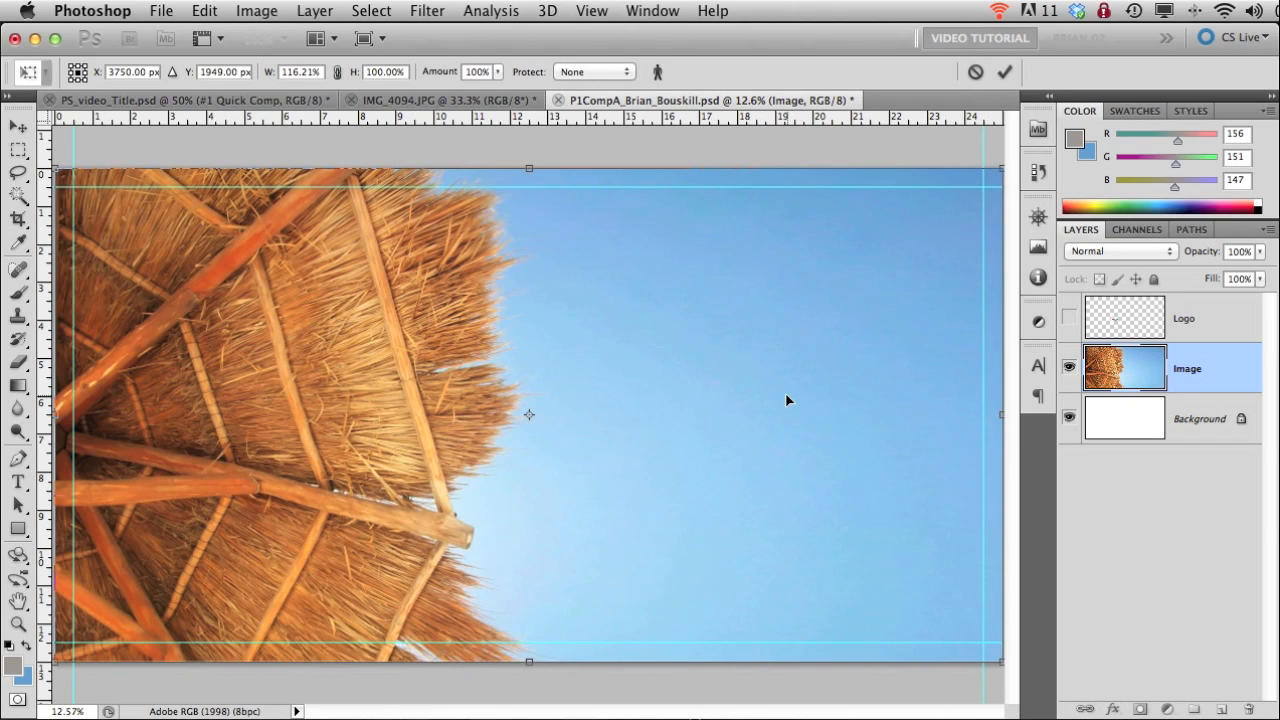
{"action": "key", "text": "Return"}
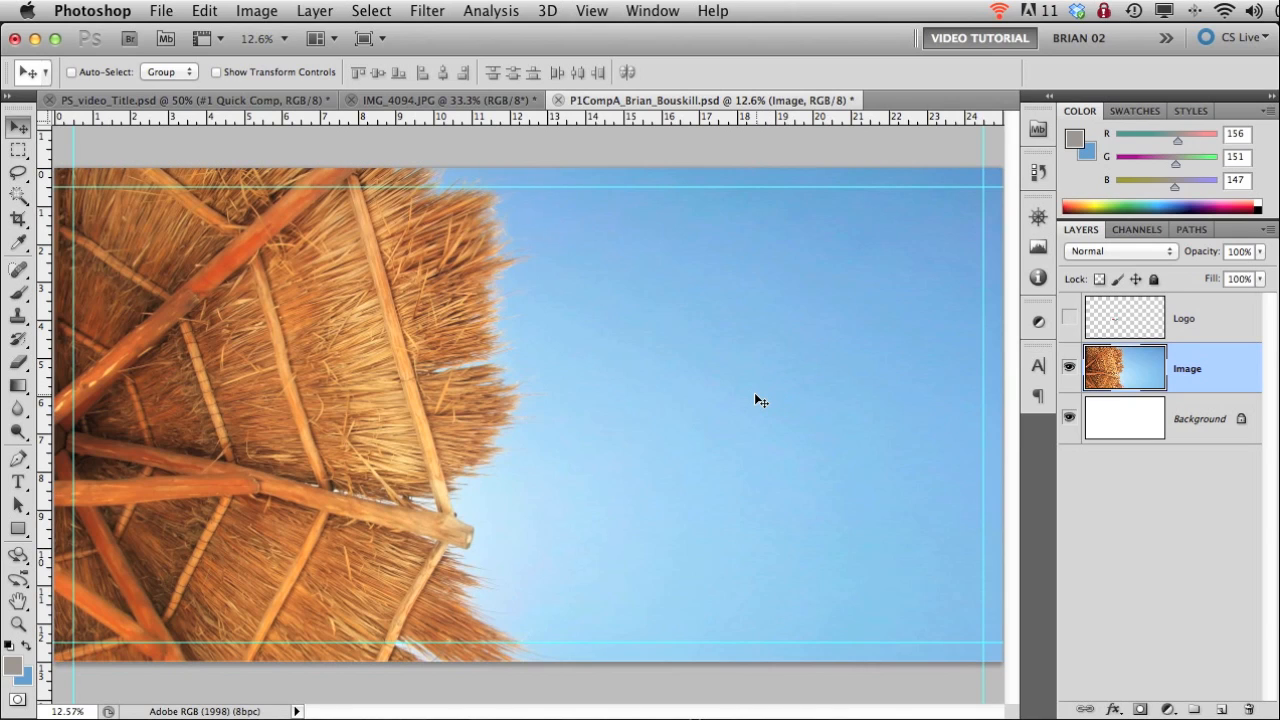
Show the Logo layer, drag the MÉXICO logo onto the blue sky, and keep it stacked above Image
{"action": "left_click", "coordinate": [1069, 318]}
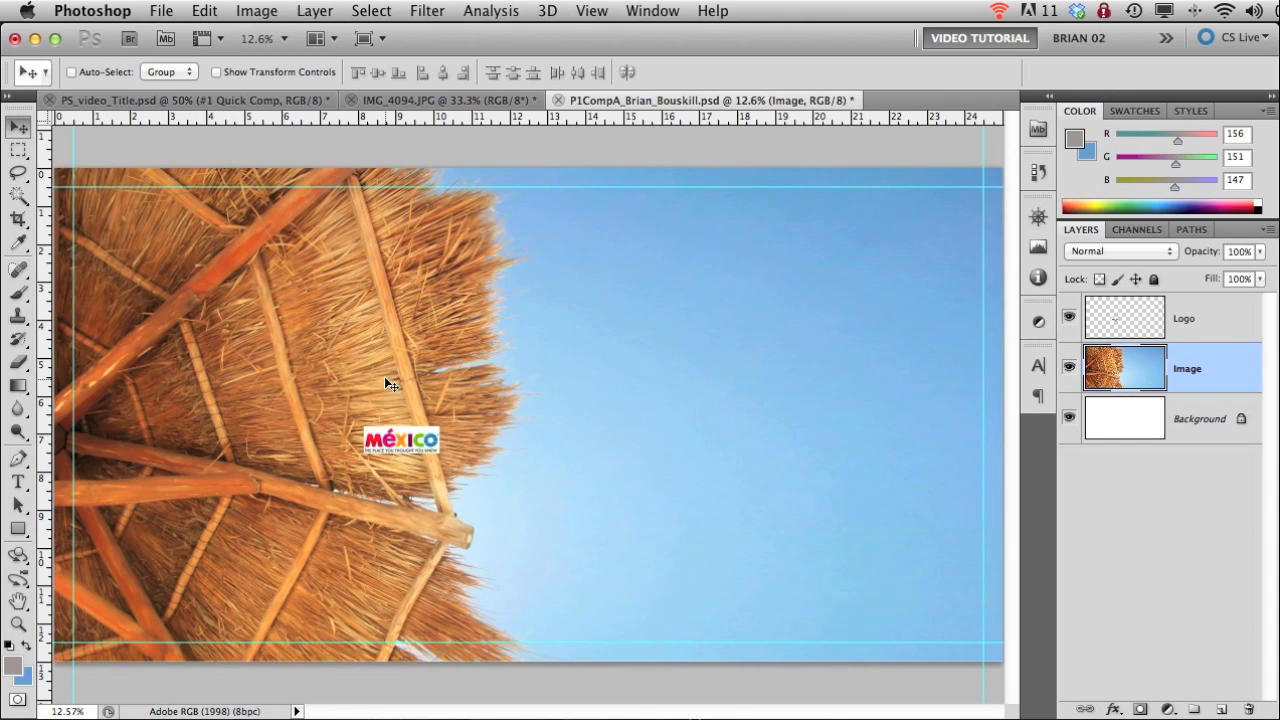
{"action": "left_click", "coordinate": [1110, 318]}
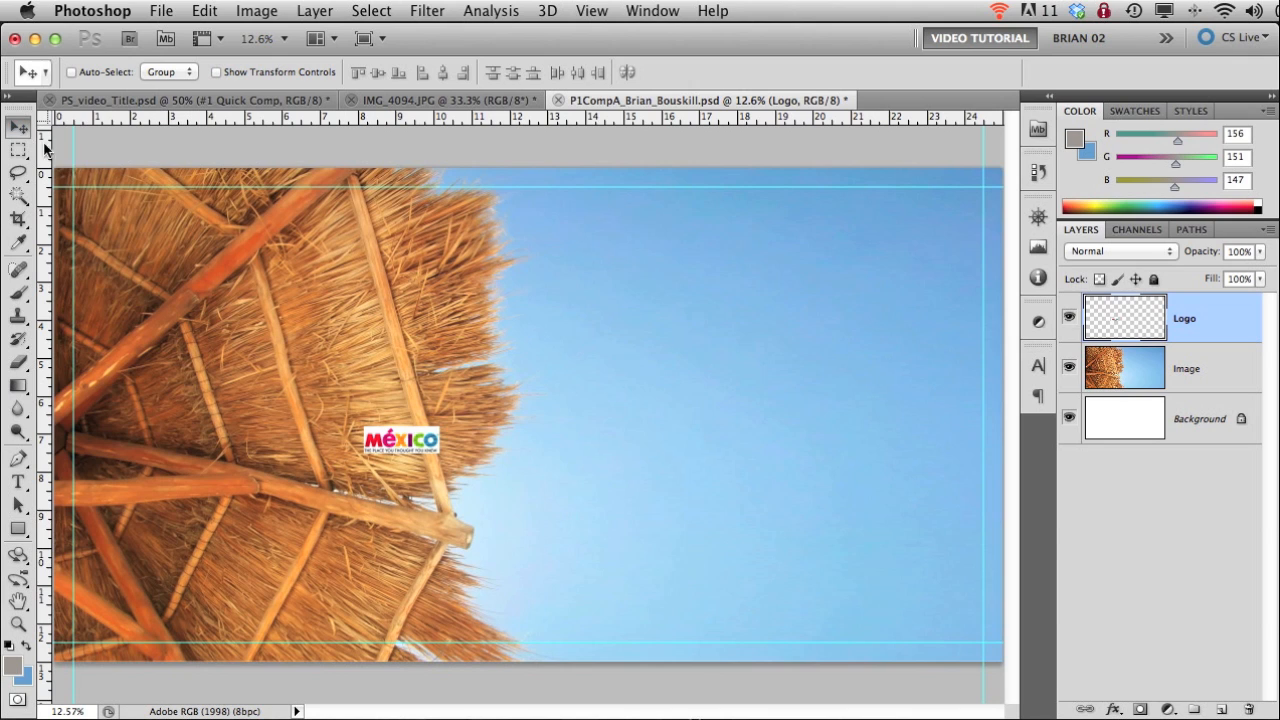
{"action": "left_click_drag", "start_coordinate": [401, 447], "coordinate": [780, 362]}
{"action": "left_click_drag", "start_coordinate": [1115, 342], "coordinate": [1136, 386]}
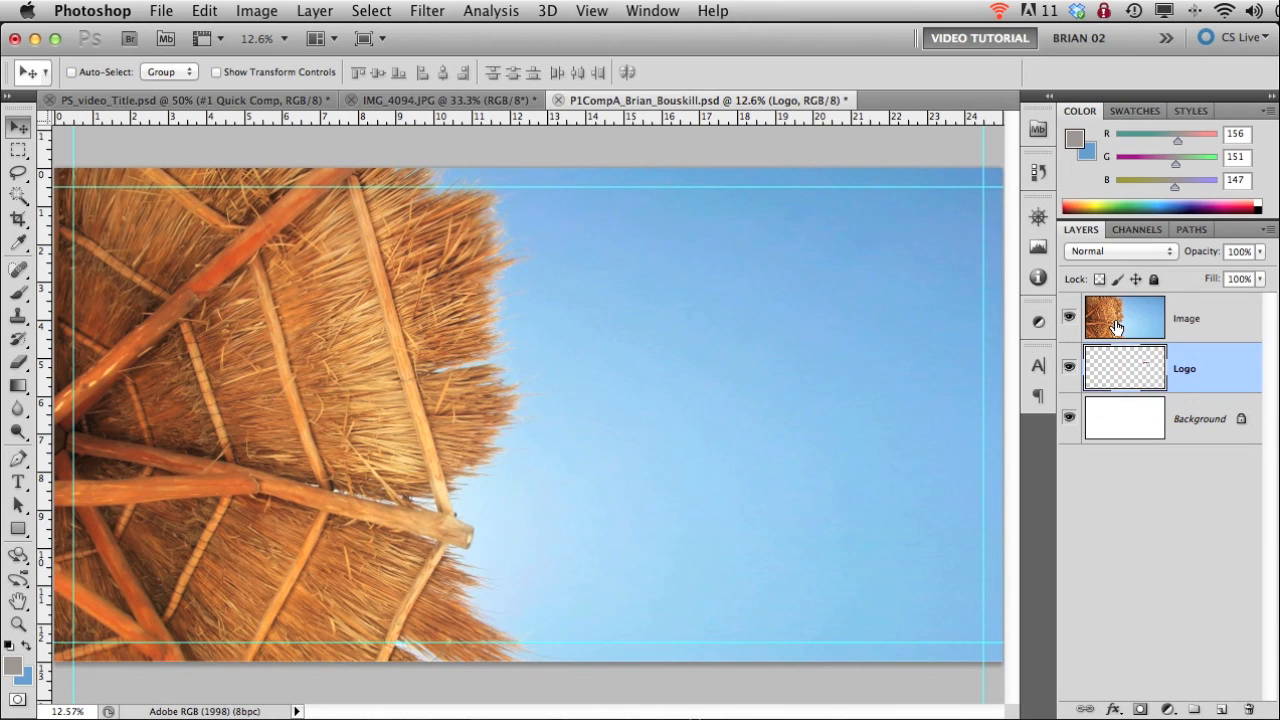
{"action": "left_click_drag", "start_coordinate": [1145, 378], "coordinate": [1178, 300]}
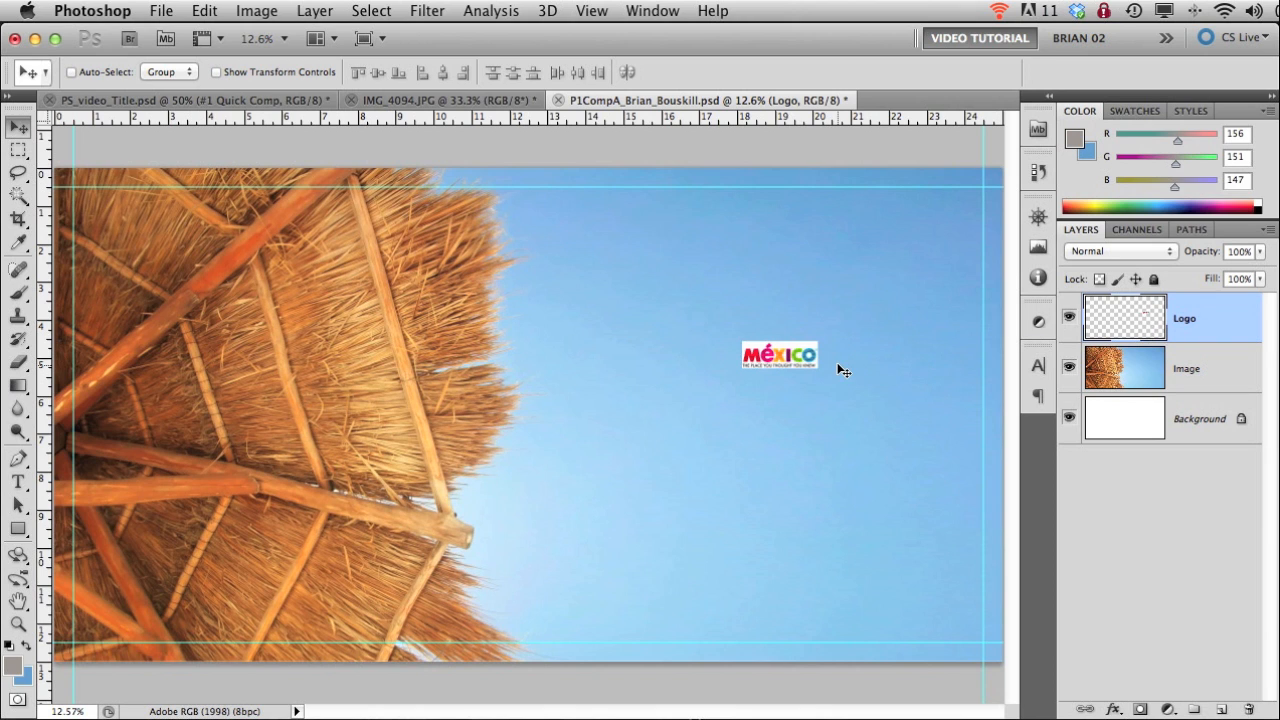
Free-transform the MÉXICO logo proportionally to about 272%, nudge it slightly left and down, and zoom in
{"action": "key", "text": "super+t"}
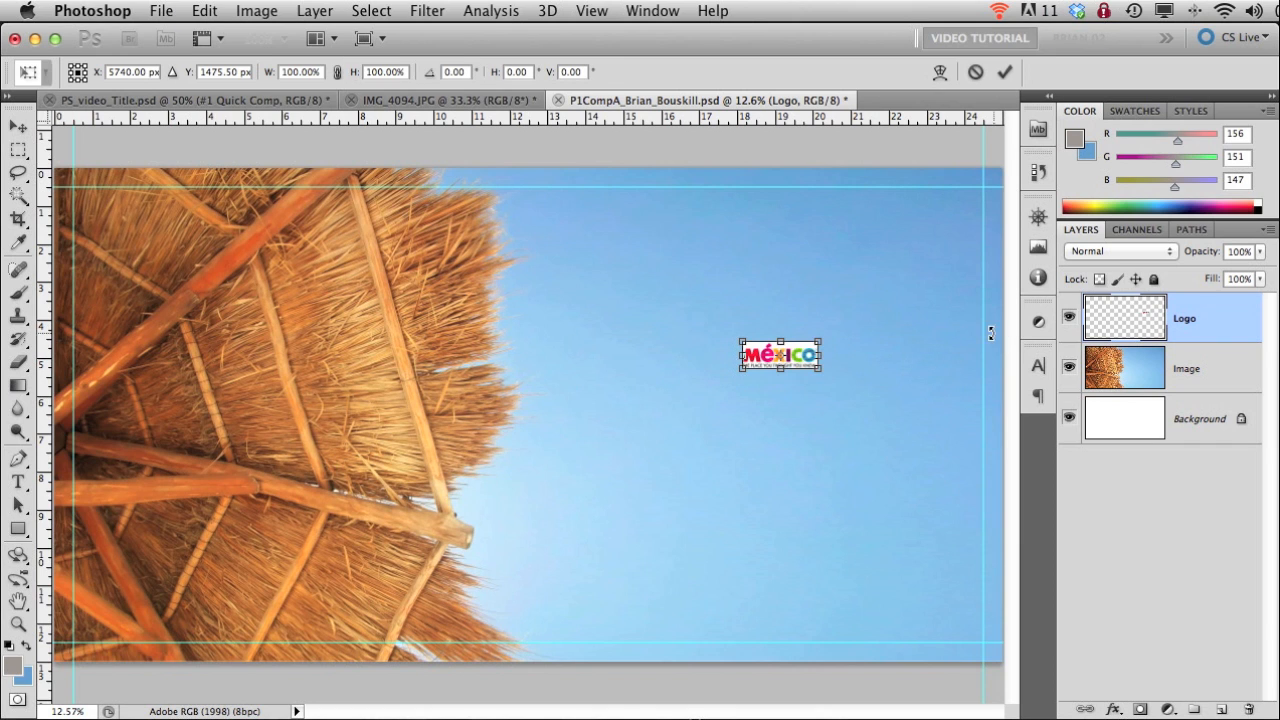
{"action": "left_click_drag", "start_coordinate": [815, 357], "coordinate": [929, 465]}
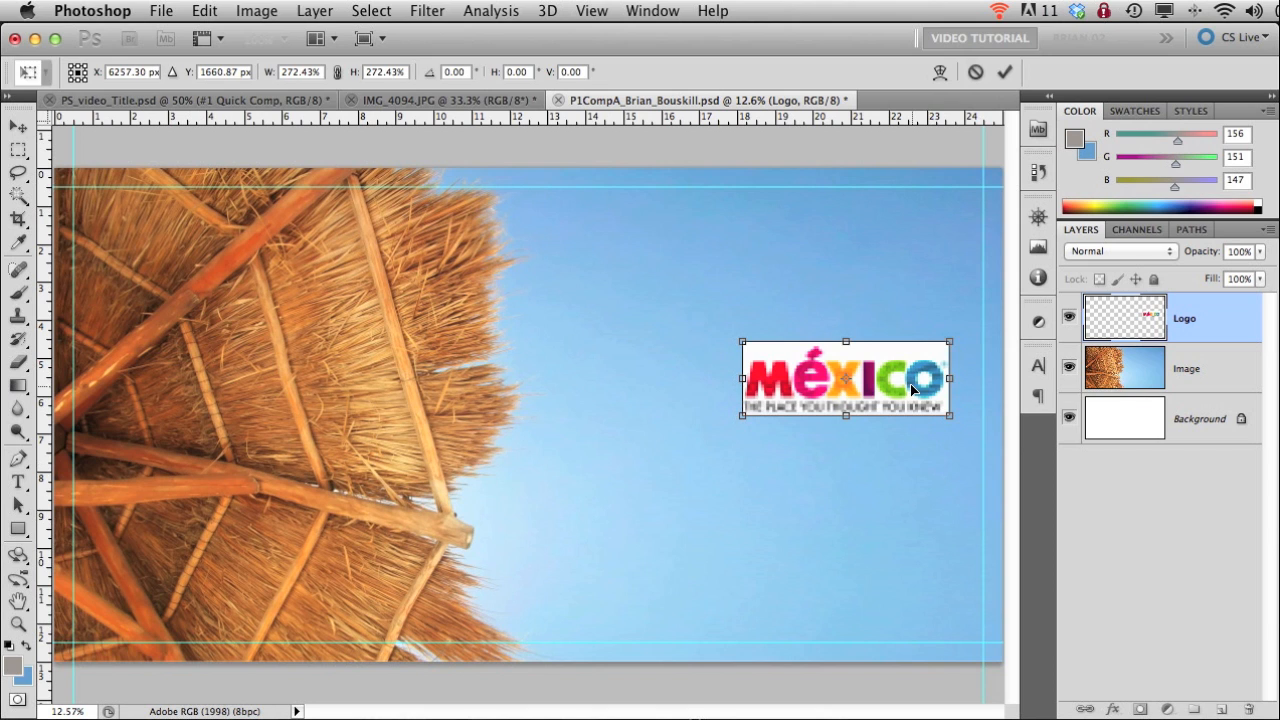
{"action": "double_click", "coordinate": [911, 387]}
{"action": "left_click_drag", "start_coordinate": [910, 383], "coordinate": [879, 395]}
{"action": "left_click", "coordinate": [825, 385]}
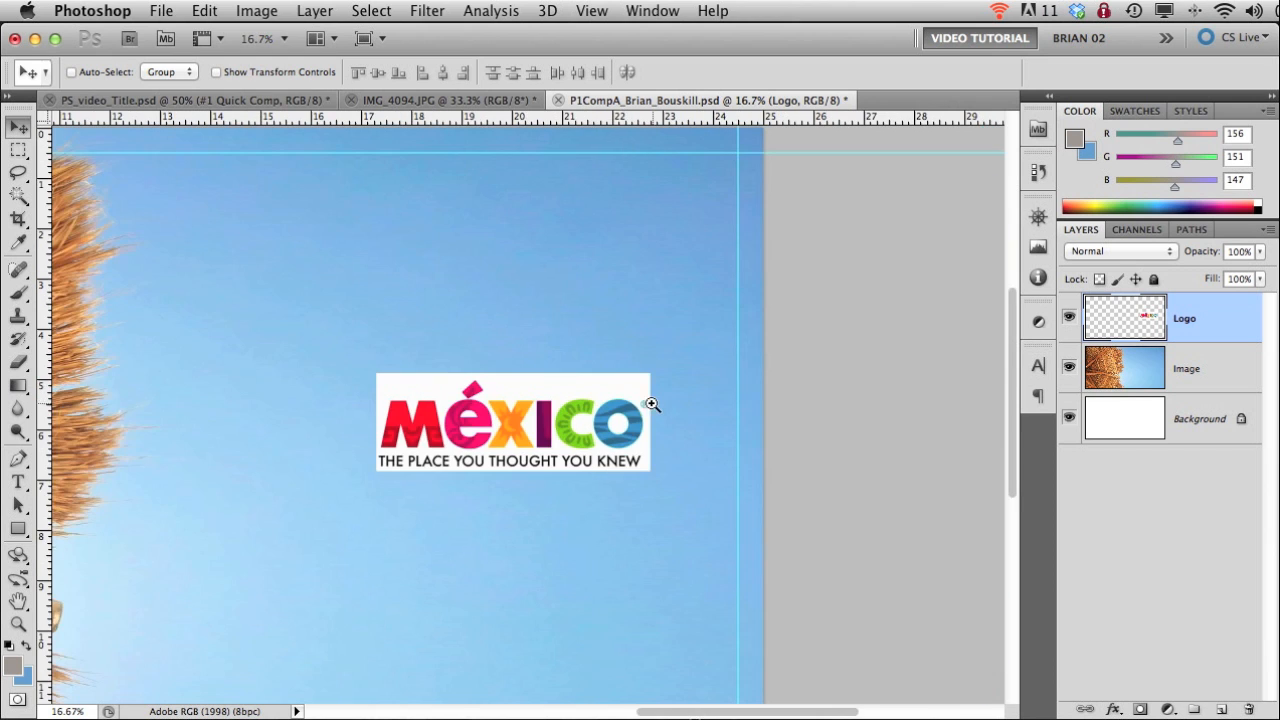
{"action": "left_click", "coordinate": [567, 414]}
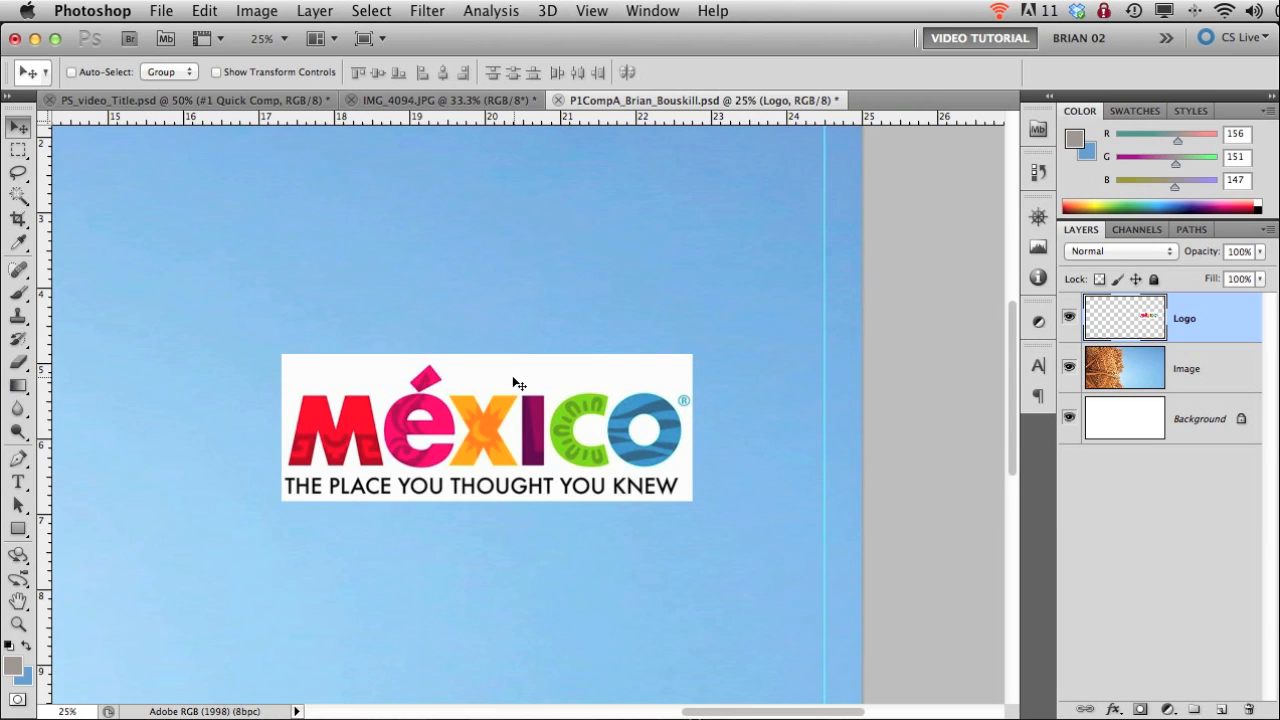
Try Darken blending on the Logo layer, revert it to Normal, and open the selection-tool flyout
{"action": "left_click", "coordinate": [1156, 254]}
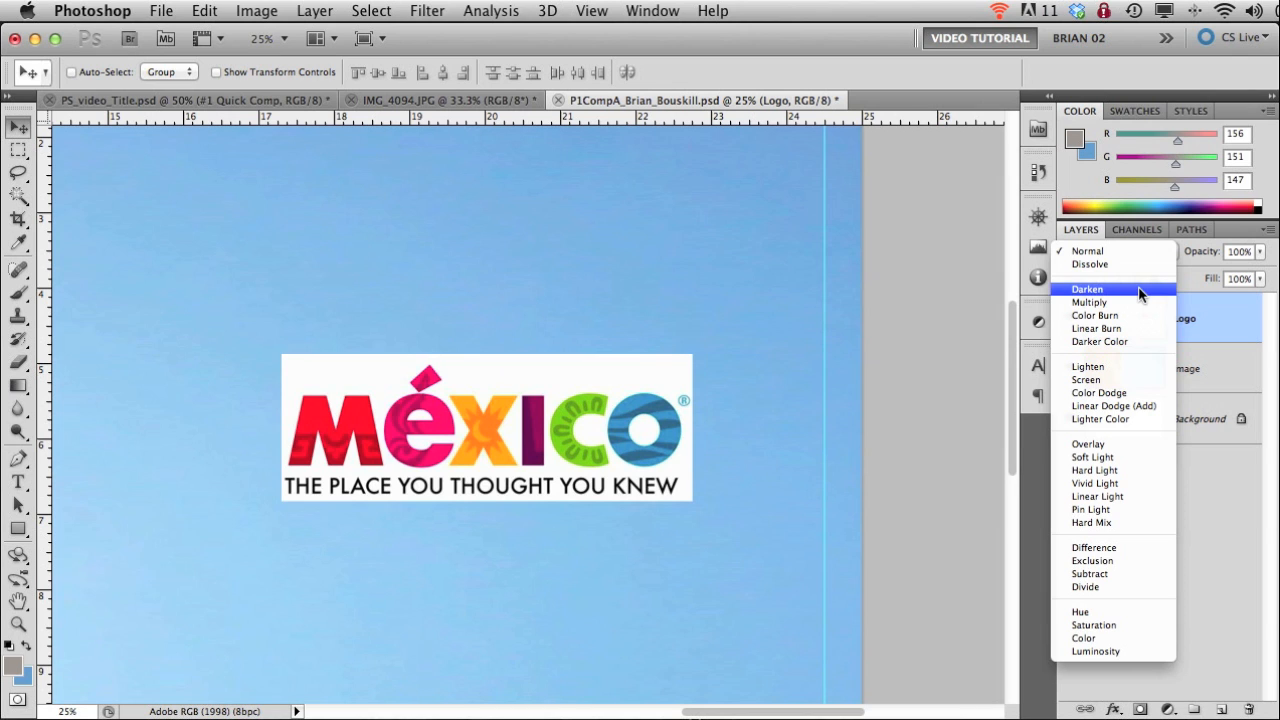
{"action": "left_click", "coordinate": [1140, 292]}
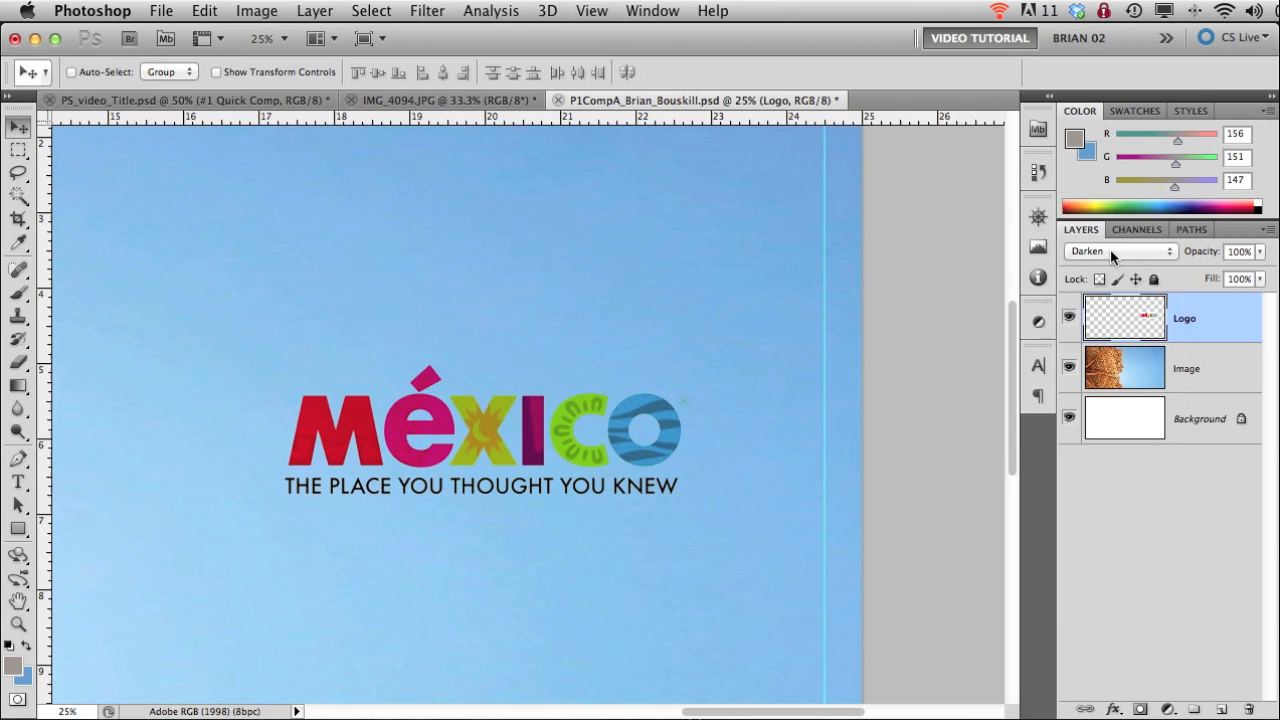
{"action": "left_click", "coordinate": [1110, 249]}
{"action": "left_click", "coordinate": [1110, 212]}
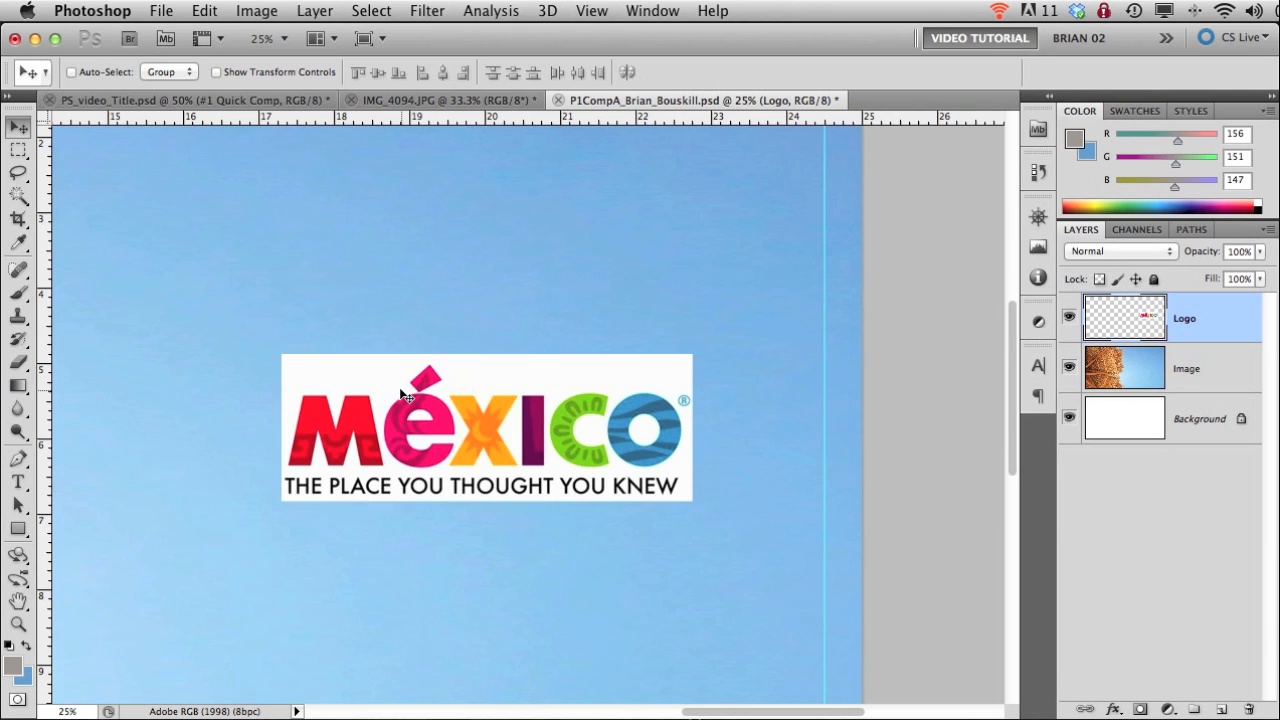
{"action": "left_click", "coordinate": [22, 198]}
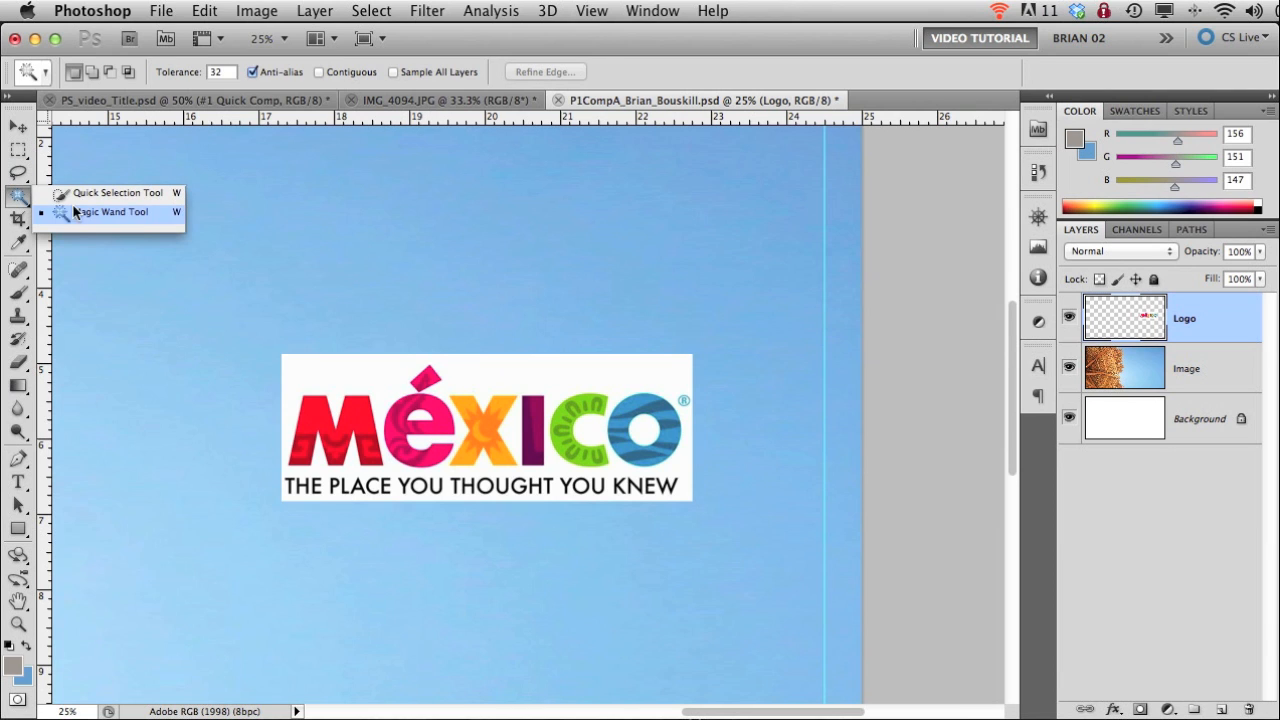
Magic Wand-select the logo's white background, remove it, deselect, and fit the canvas on screen
{"action": "left_click", "coordinate": [137, 217]}
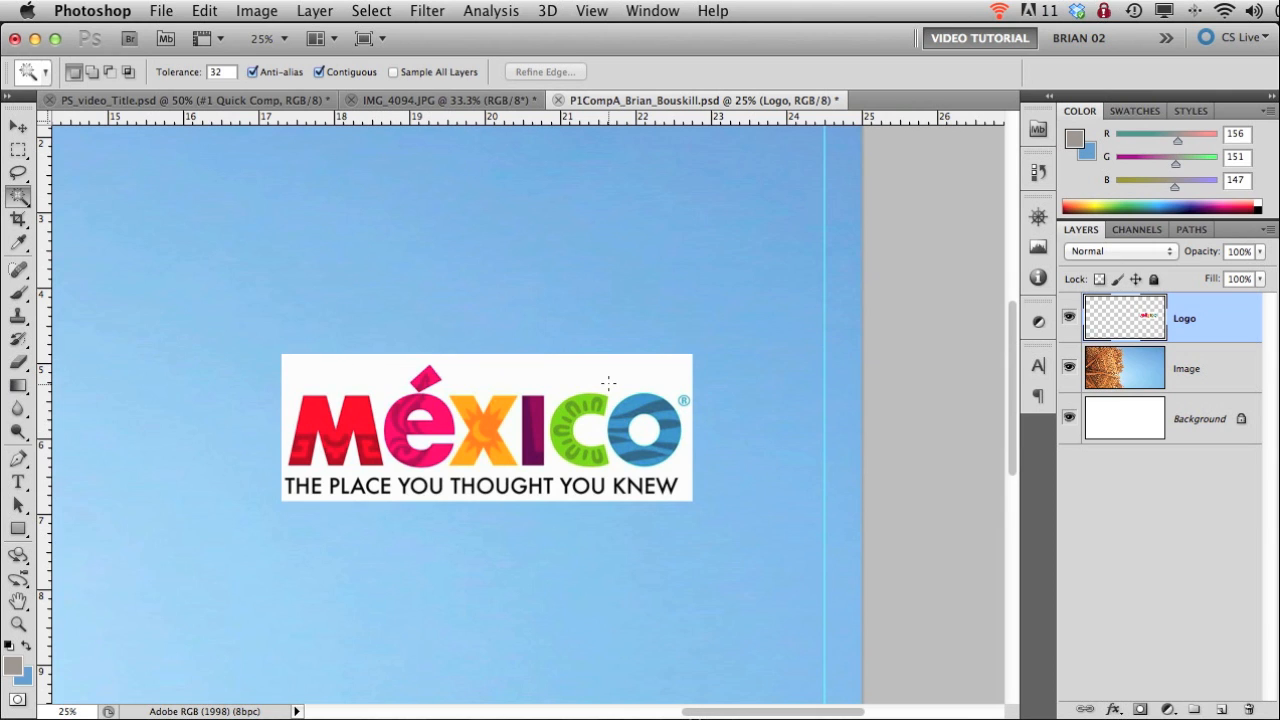
{"action": "left_click", "coordinate": [616, 436]}
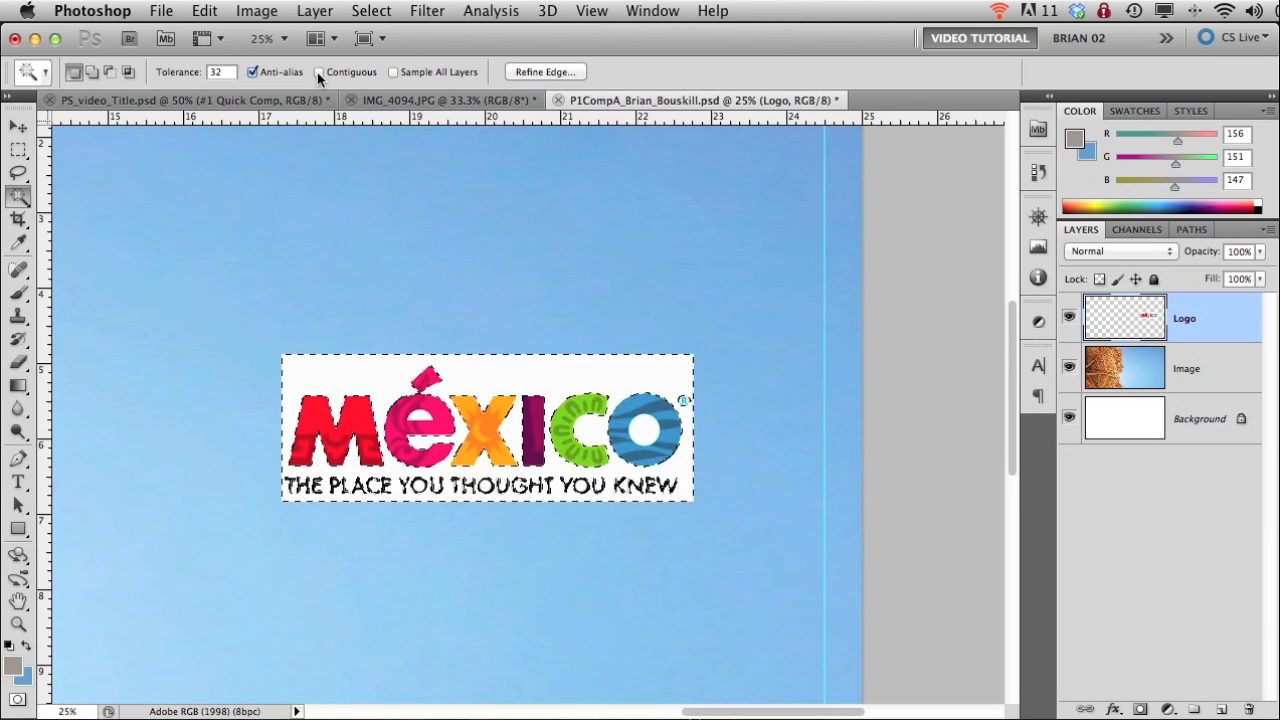
{"action": "key", "text": "super+d"}
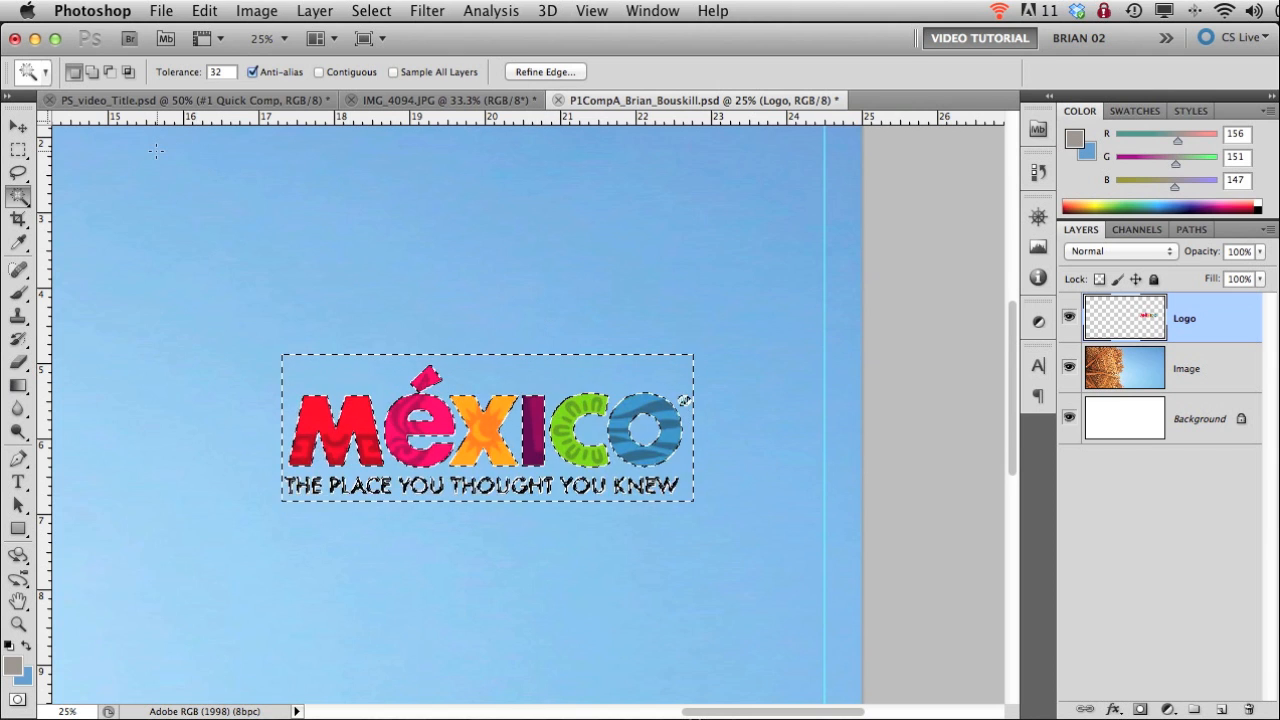
{"action": "key", "text": "super+d"}
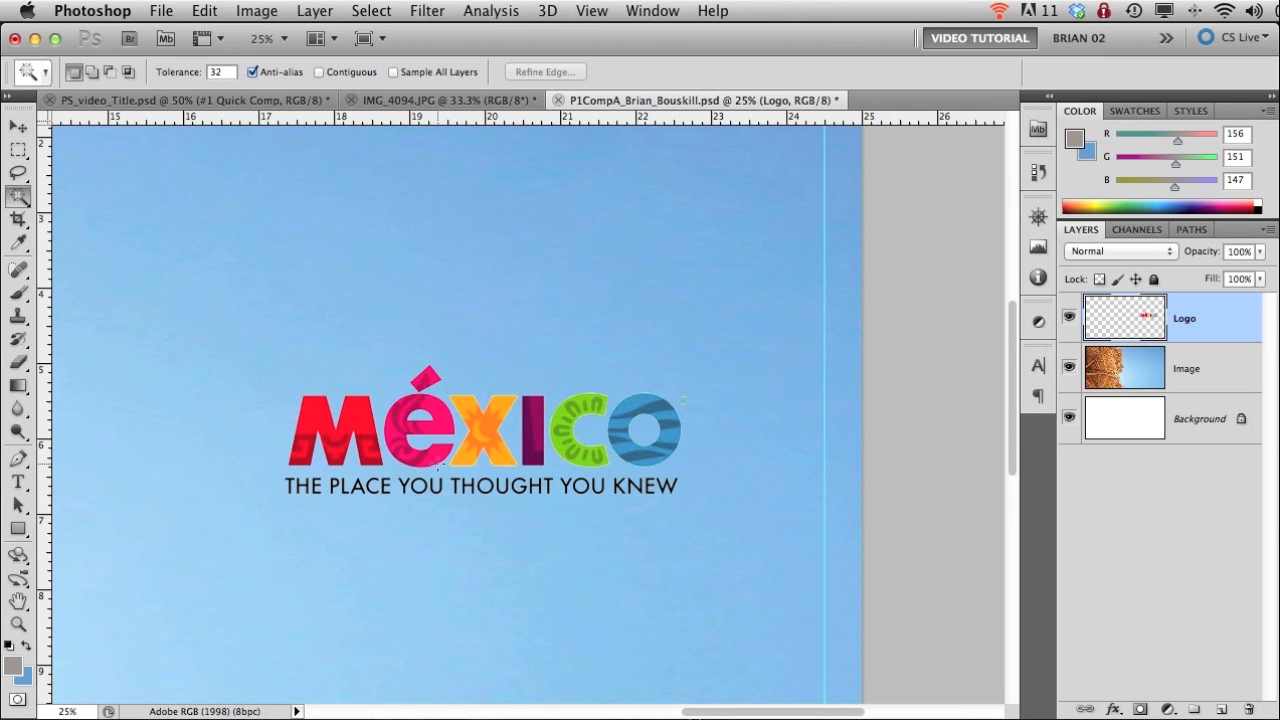
{"action": "key", "text": "super+0"}
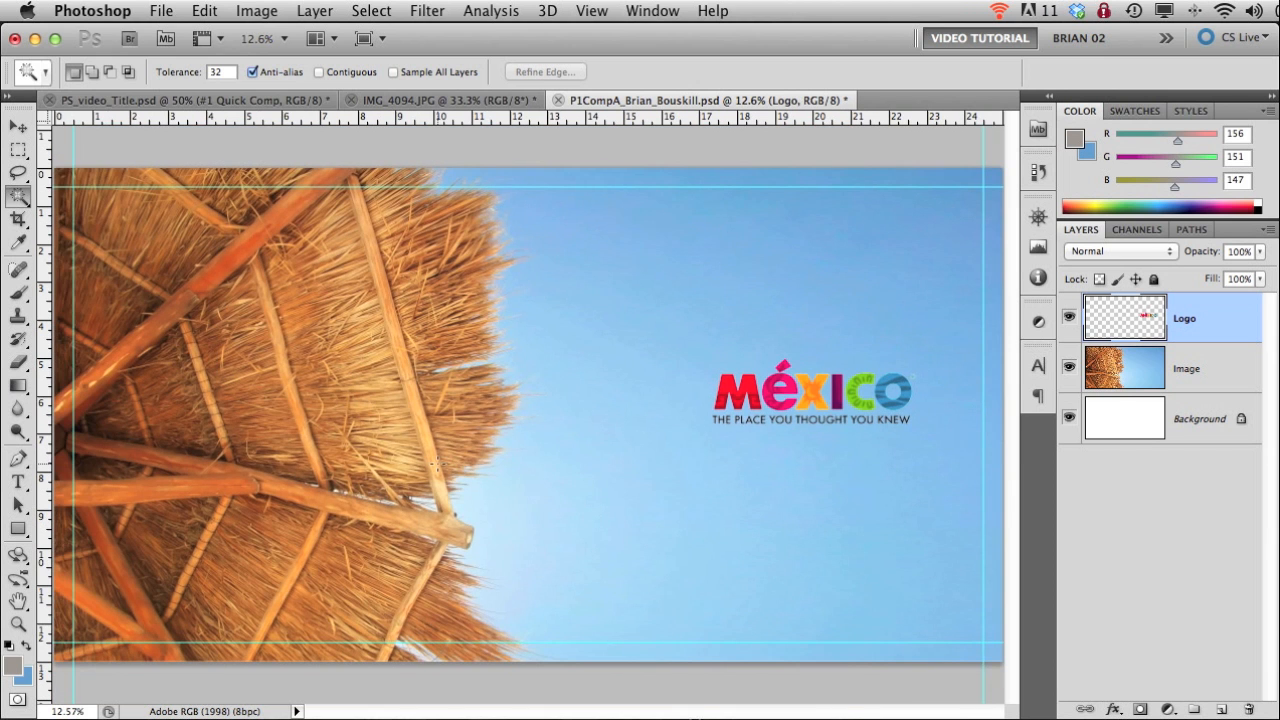